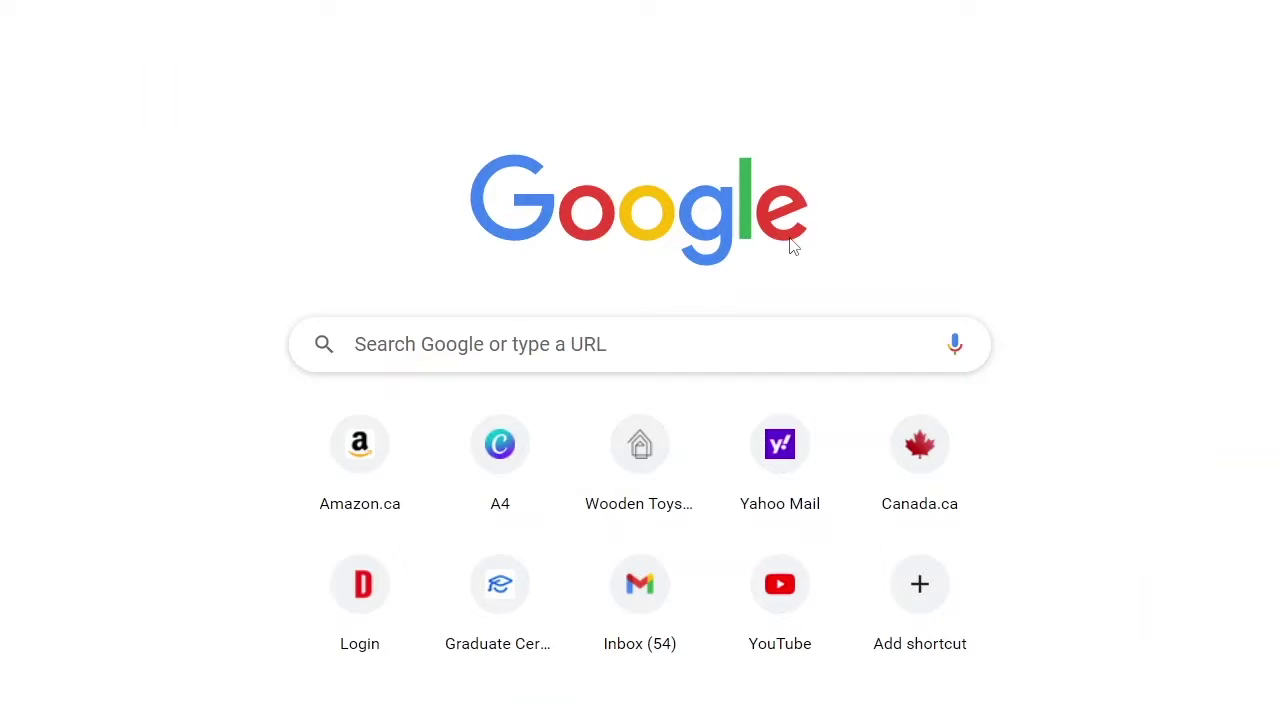
# Search Google for "zoom" and look through the results for the Zoom website
pyautogui.click(725, 343)
pyautogui.write('zoom')
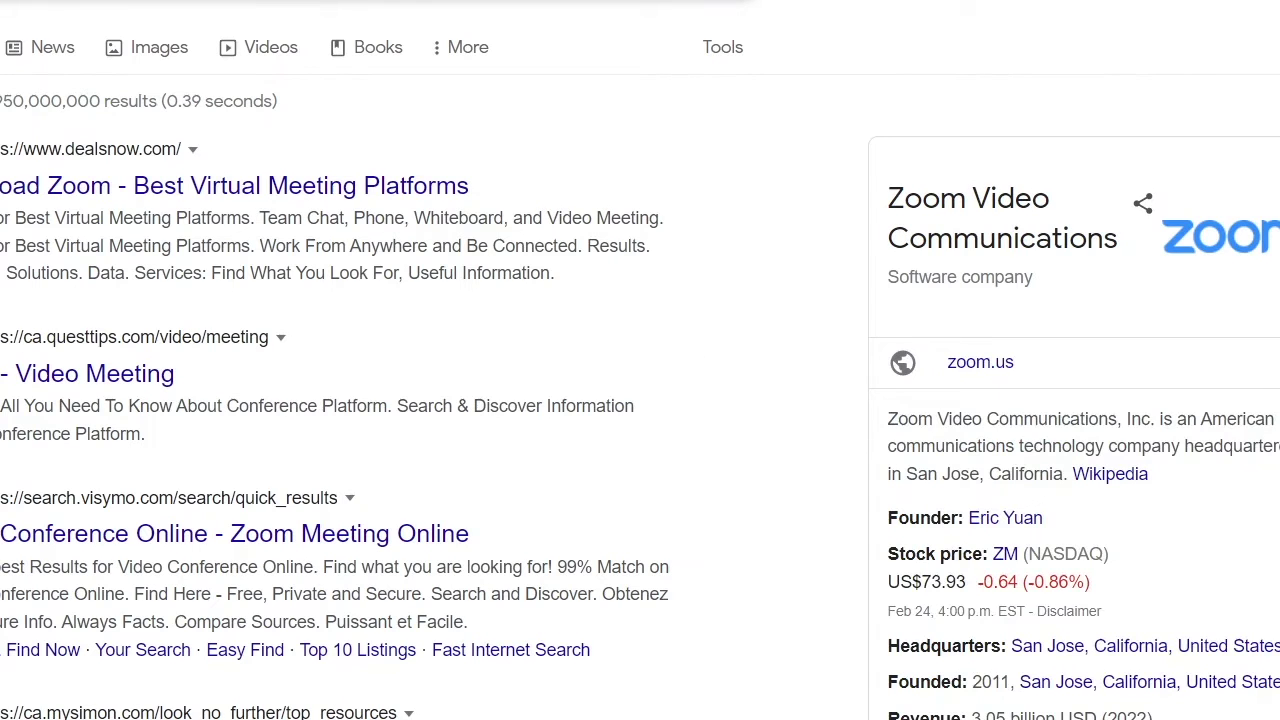
pyautogui.scroll(-5, 18, 288)
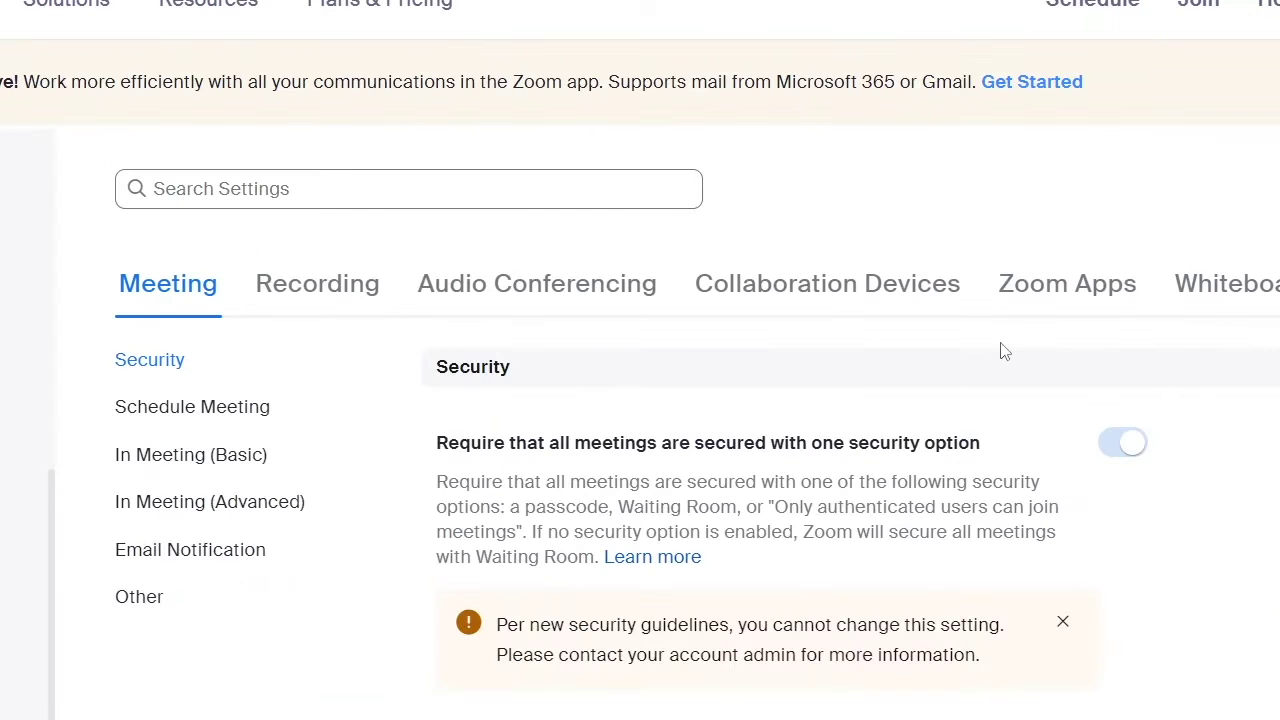
# Examine the meeting settings on the Zoom web portal, from Security through Schedule Meeting to In Meeting (Basic)
pyautogui.scroll(-2, 352, 634)
pyautogui.scroll(2, 352, 634)
pyautogui.scroll(-4, 295, 615)
pyautogui.scroll(-10, 295, 615)
pyautogui.scroll(-10, 295, 615)
pyautogui.scroll(-6, 295, 615)
pyautogui.scroll(-6, 295, 615)
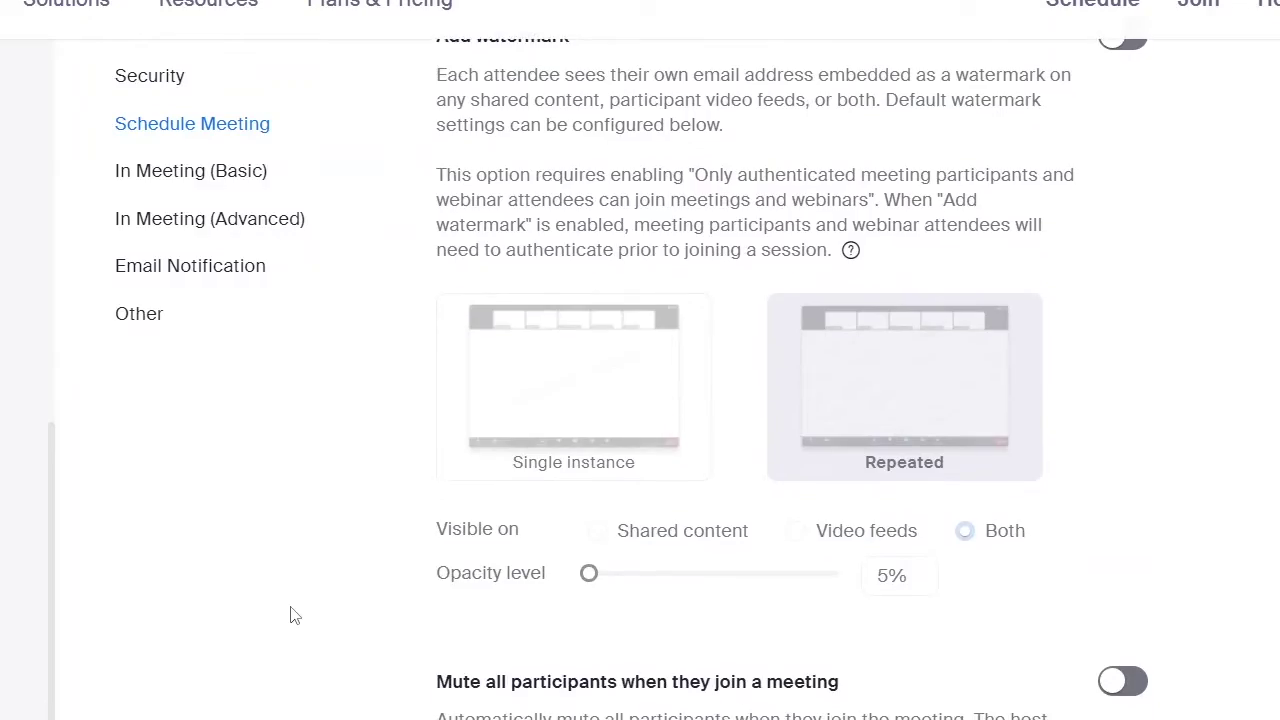
pyautogui.scroll(-10, 295, 615)
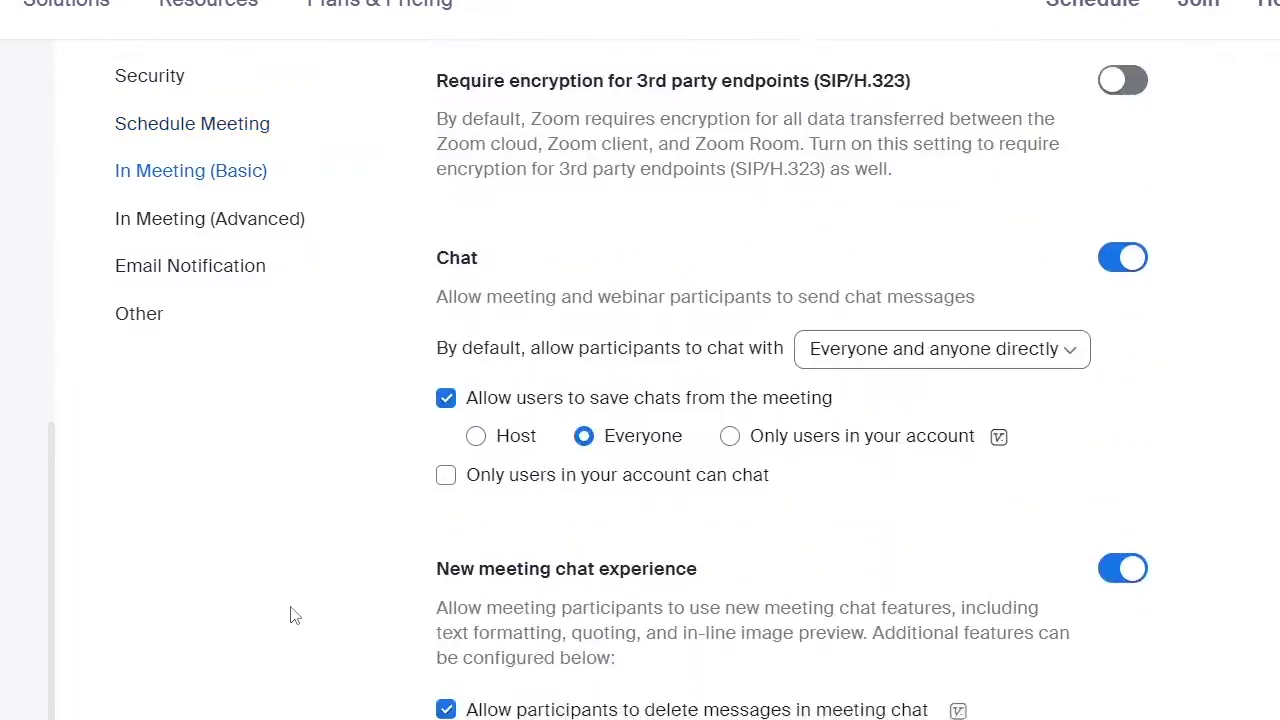
pyautogui.scroll(-11, 295, 615)
pyautogui.scroll(-3, 295, 615)
pyautogui.scroll(16, 289, 611)
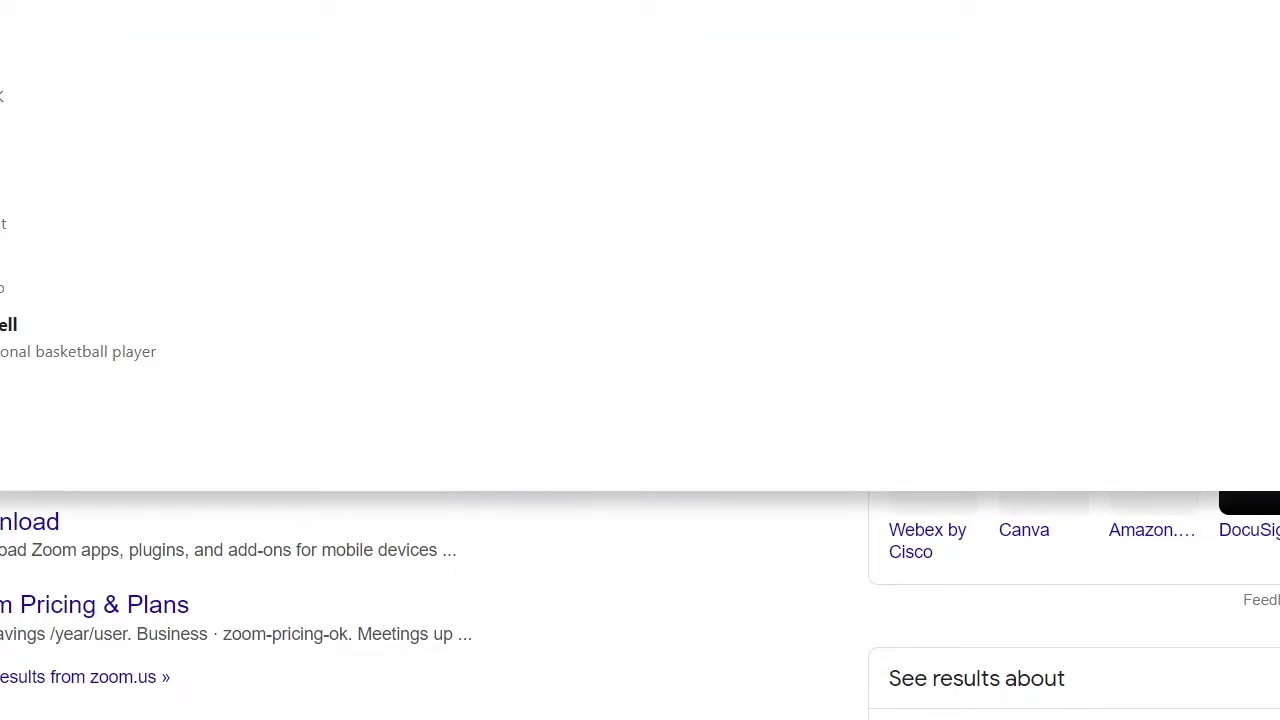
# Search the web for "download zoom"
pyautogui.write('wnload')
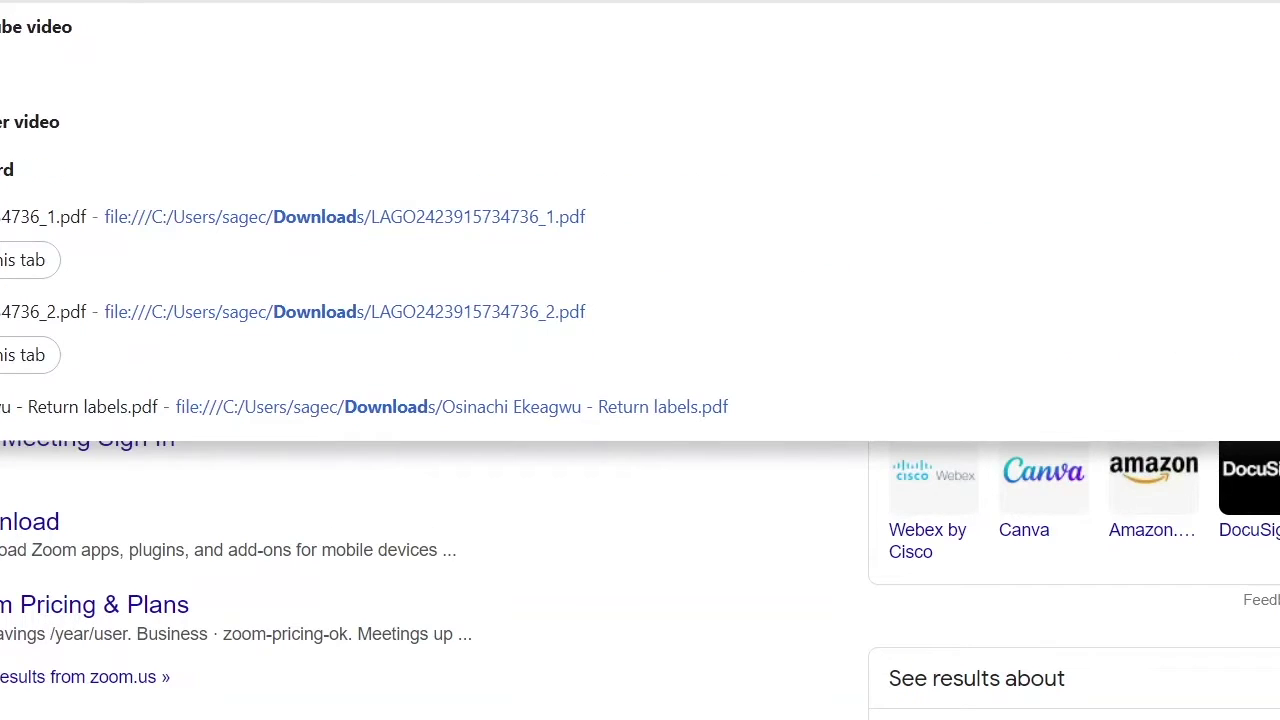
pyautogui.write(' zoom')
pyautogui.press('Return')
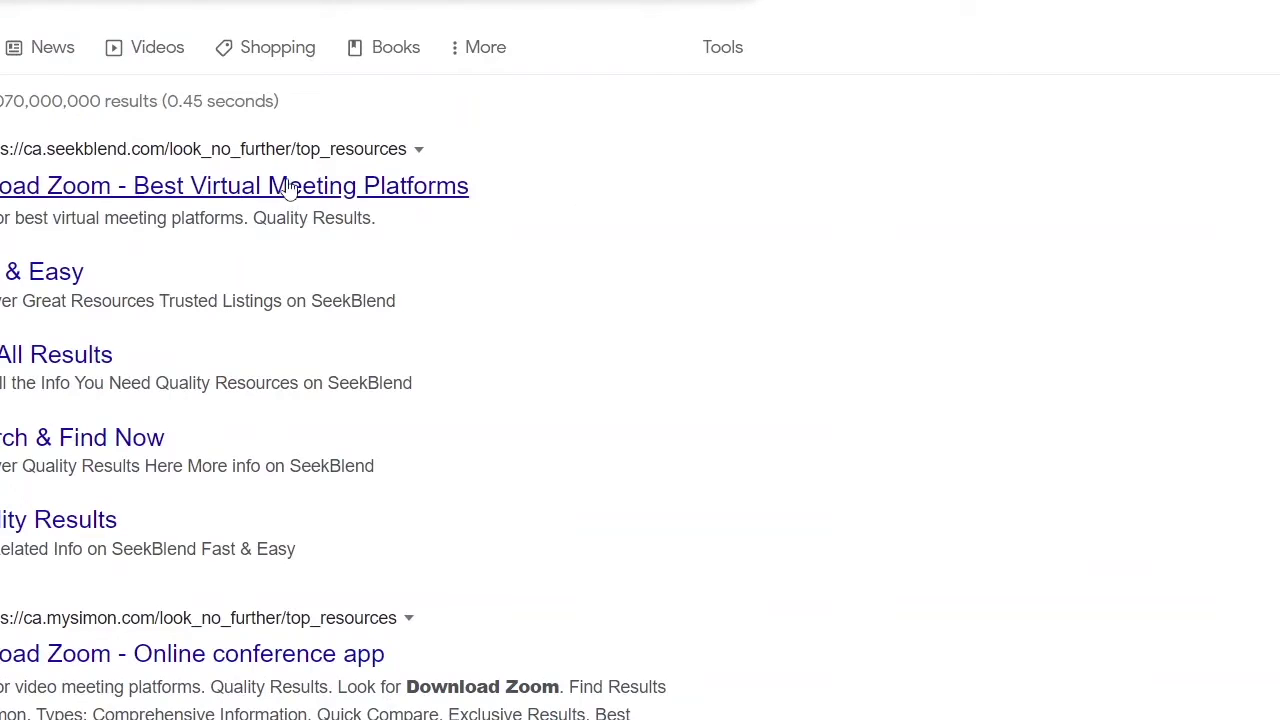
pyautogui.scroll(-3, 100, 488)
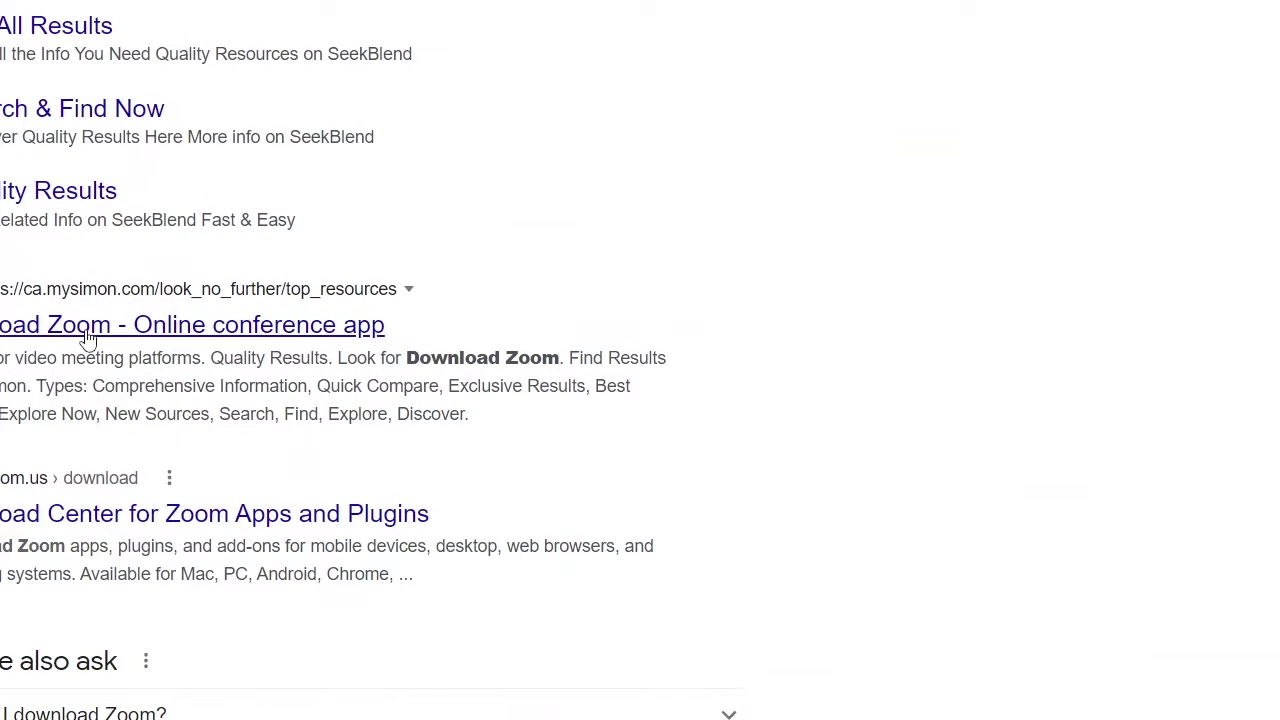
pyautogui.click(50, 333)
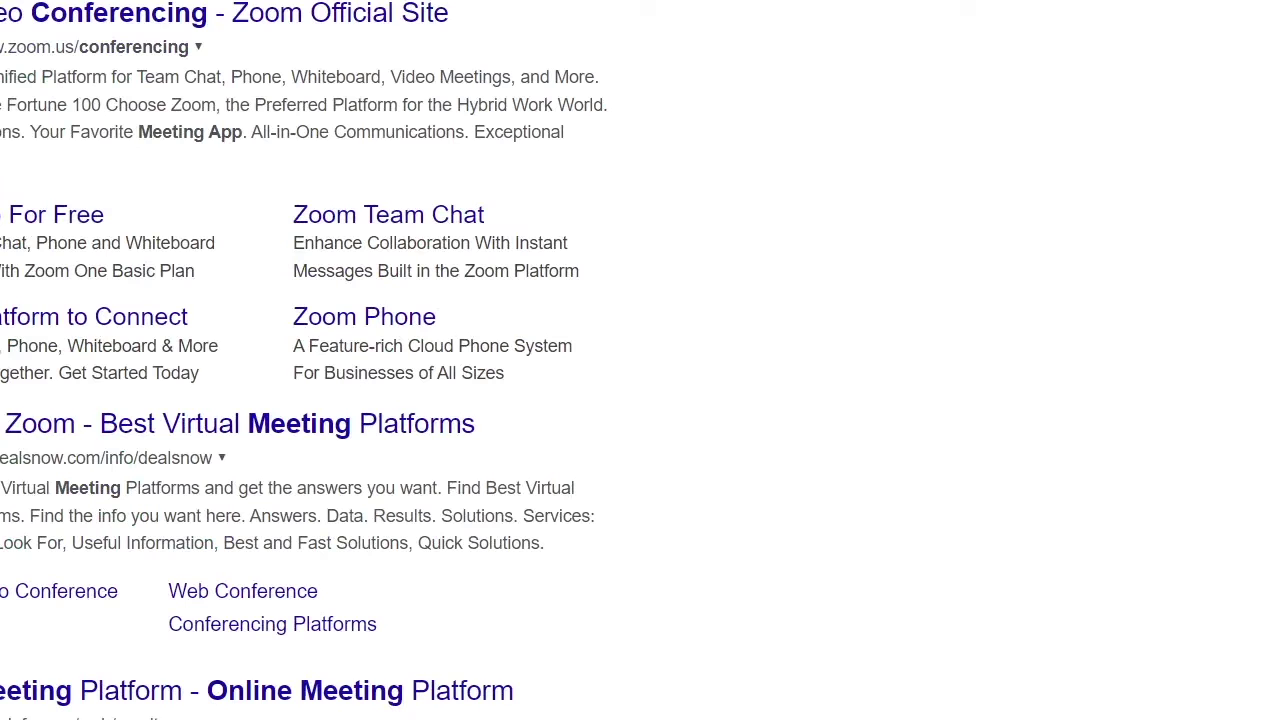
pyautogui.hotkey('alt', 'Left')
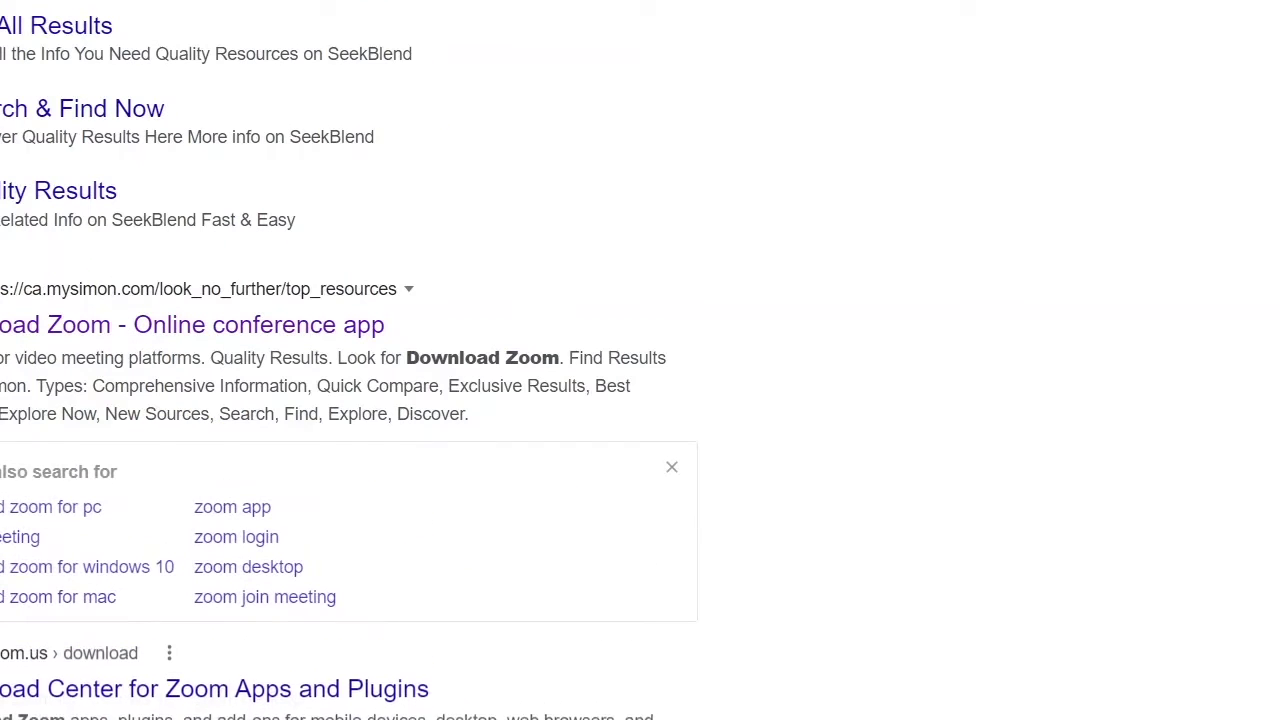
# Open the Download Center for Zoom Apps and Plugins and review the desktop client and plugin downloads
pyautogui.scroll(-3, 350, 360)
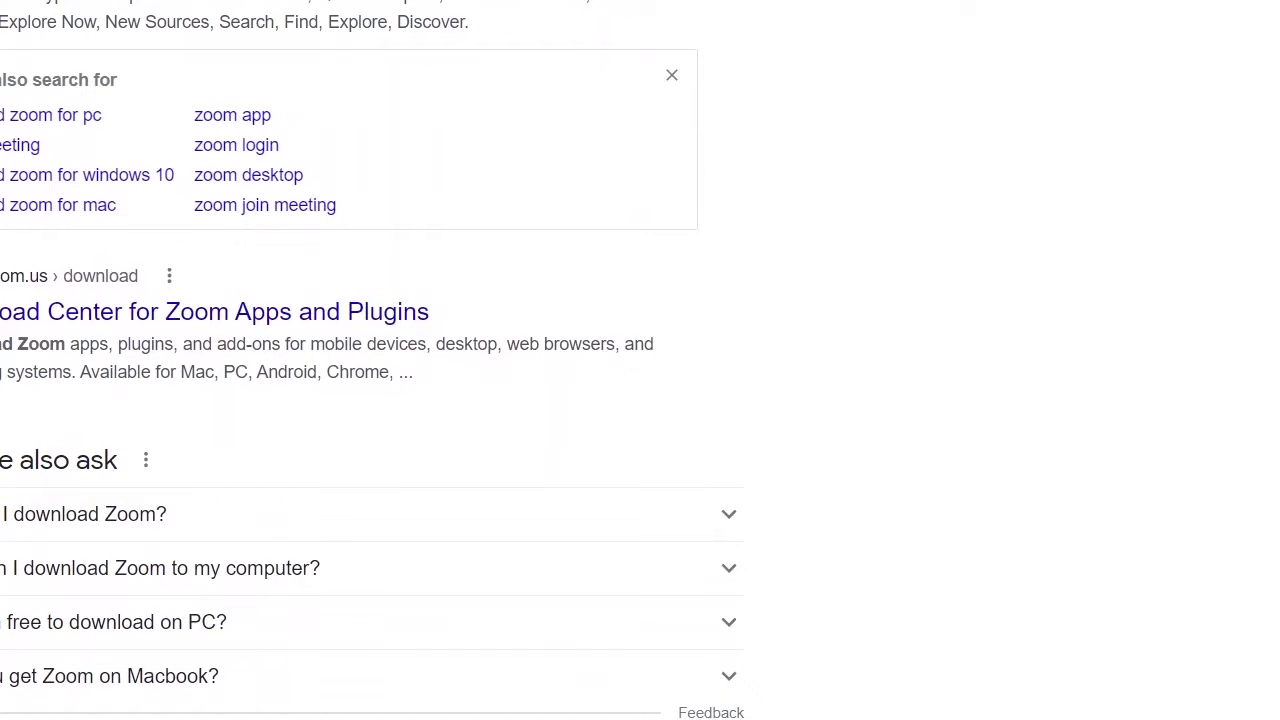
pyautogui.click(57, 316)
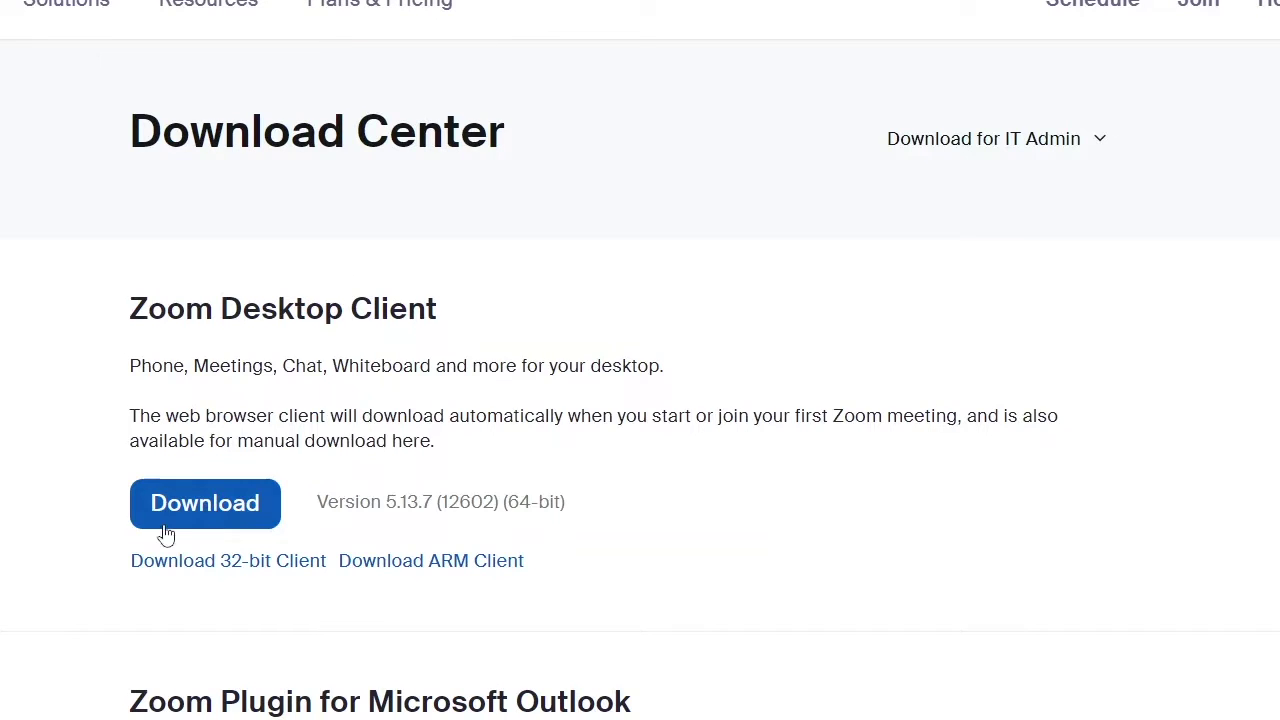
pyautogui.scroll(-3, 43, 520)
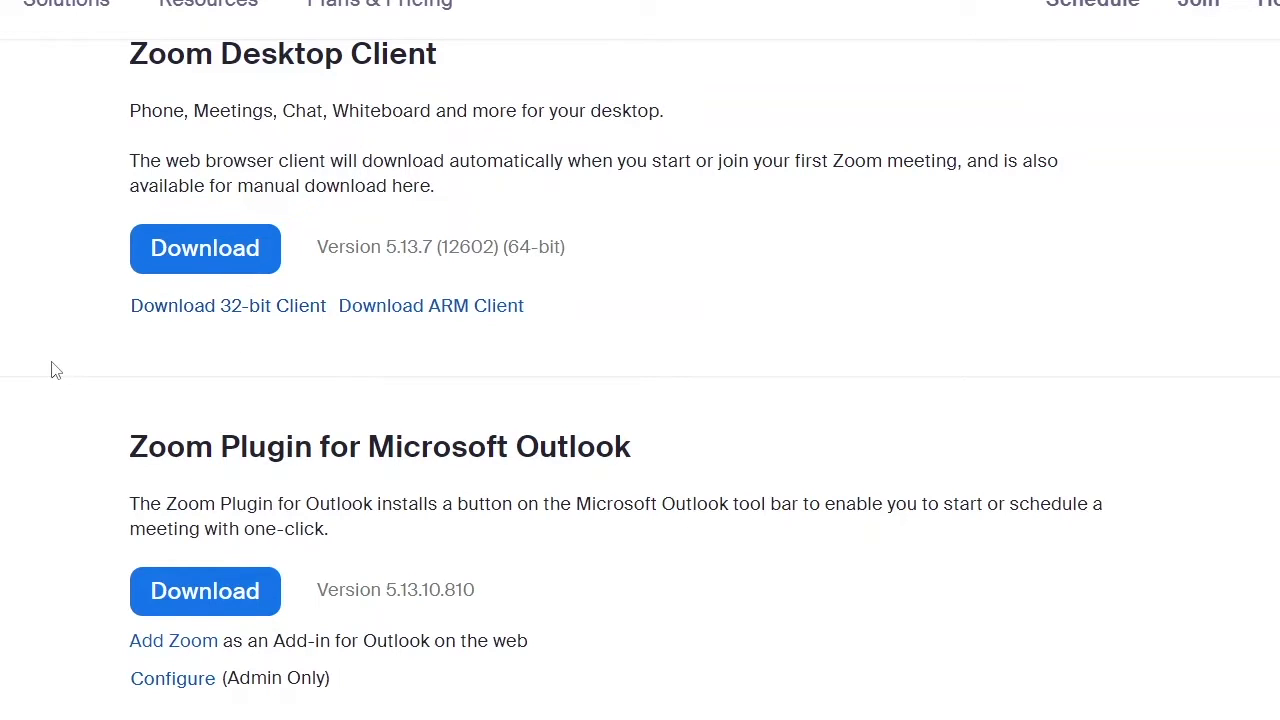
pyautogui.scroll(-2, 640, 373)
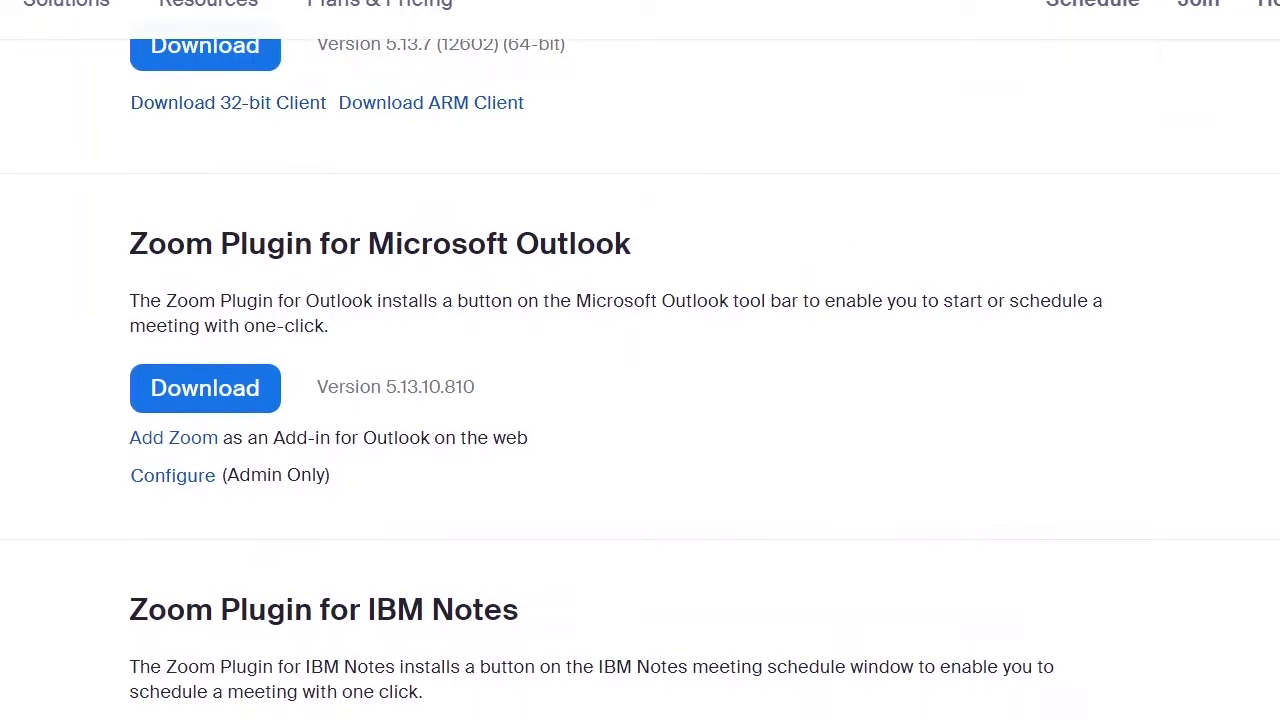
pyautogui.scroll(3, 640, 360)
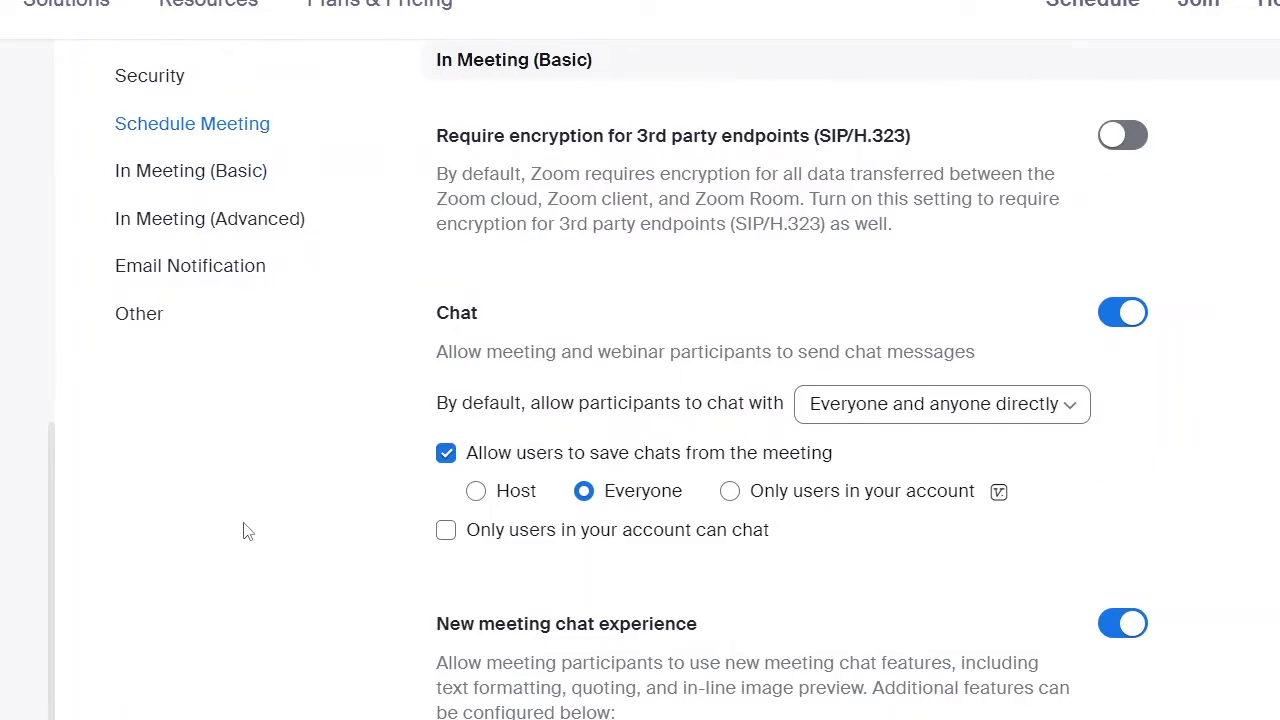
pyautogui.scroll(-3, 246, 529)
pyautogui.scroll(-15, 246, 529)
pyautogui.scroll(19, 246, 529)
pyautogui.scroll(7, 246, 529)
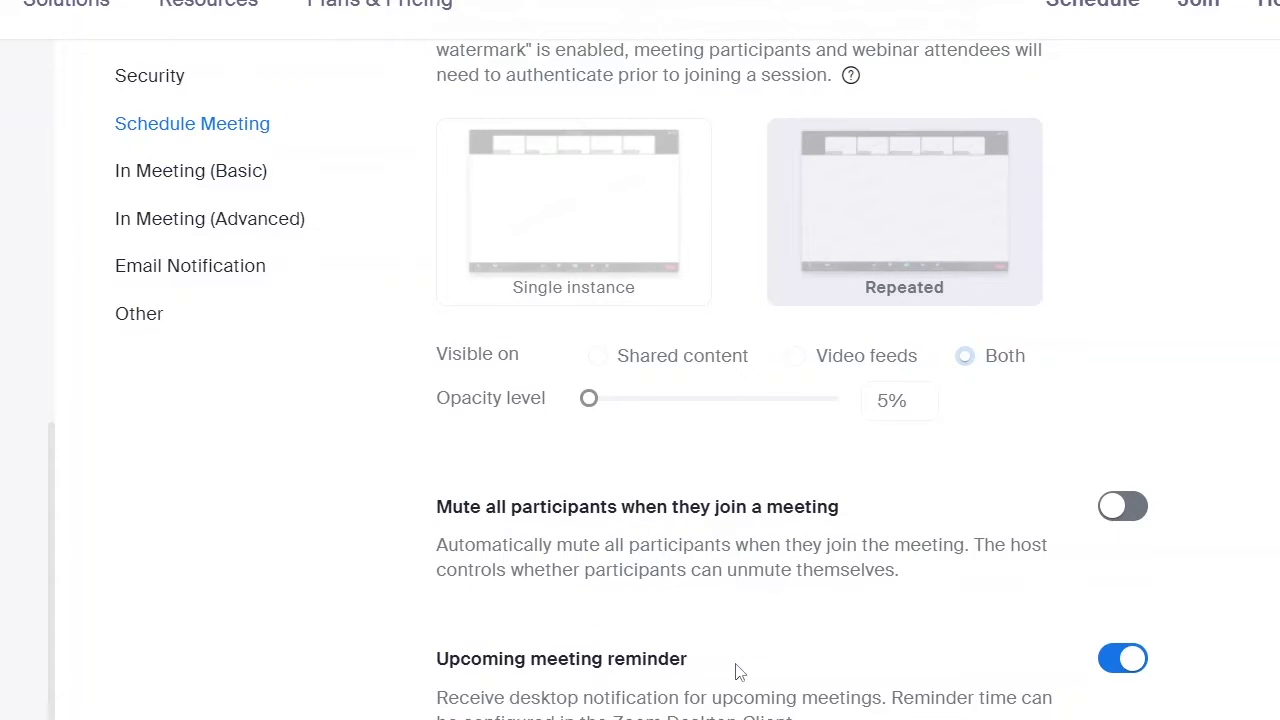
# Switch to the Zoom desktop client and open its Background & Effects settings
pyautogui.click(1097, 690)
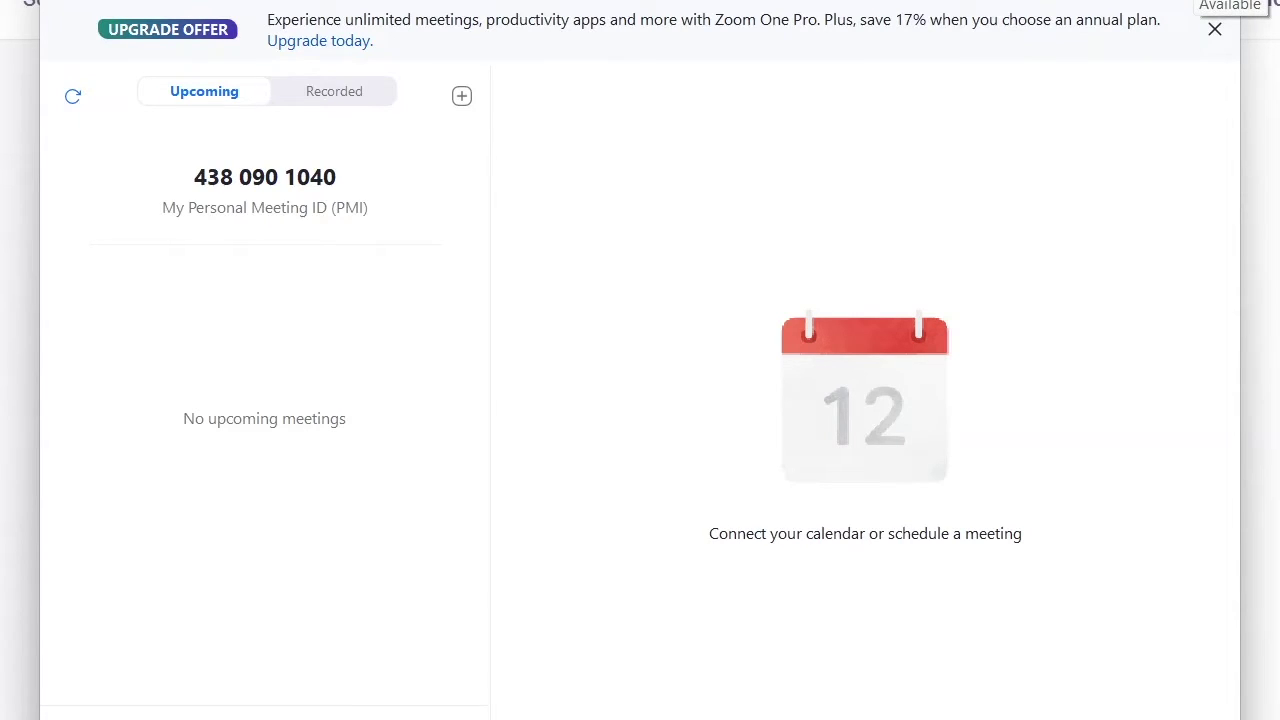
pyautogui.click(1268, 6)
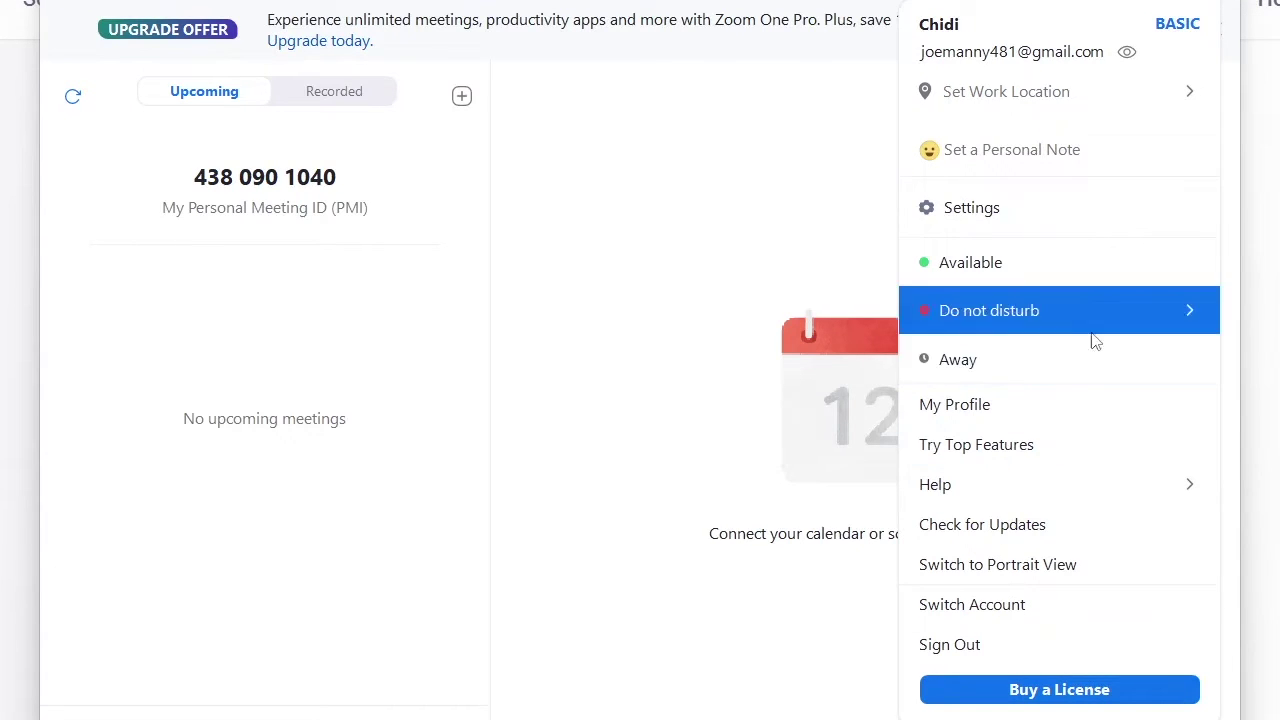
pyautogui.click(988, 217)
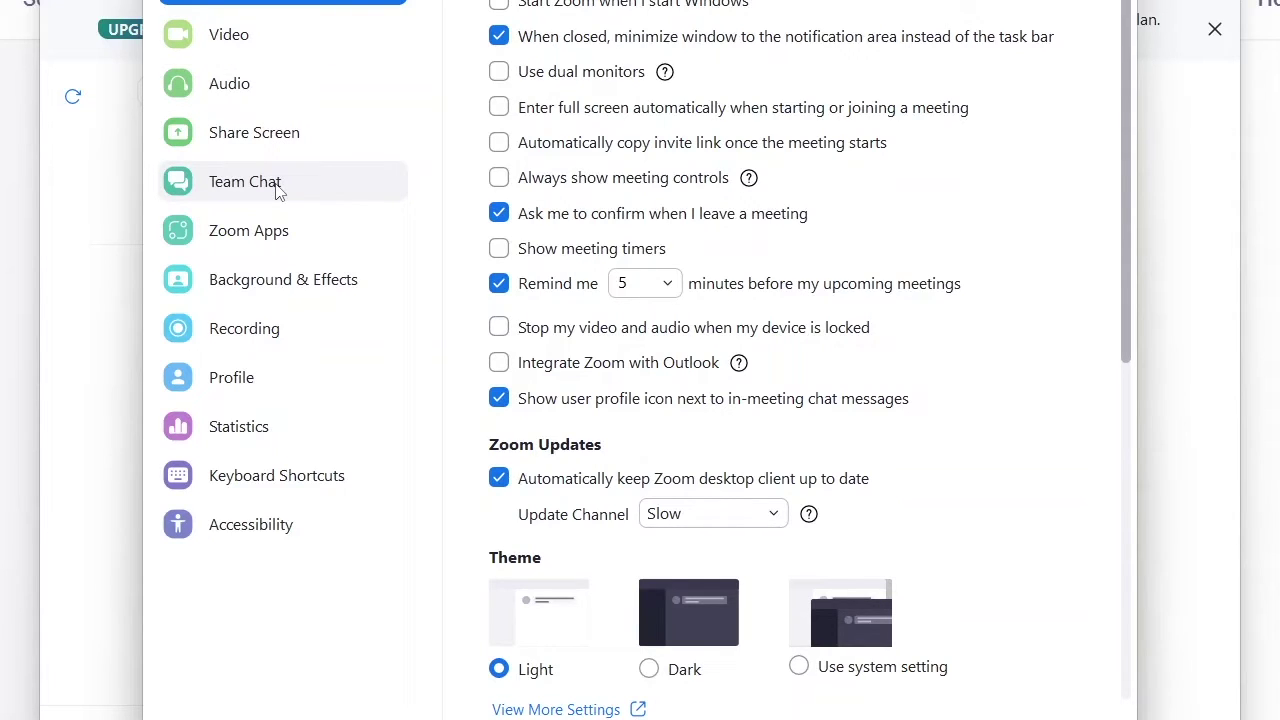
pyautogui.click(261, 286)
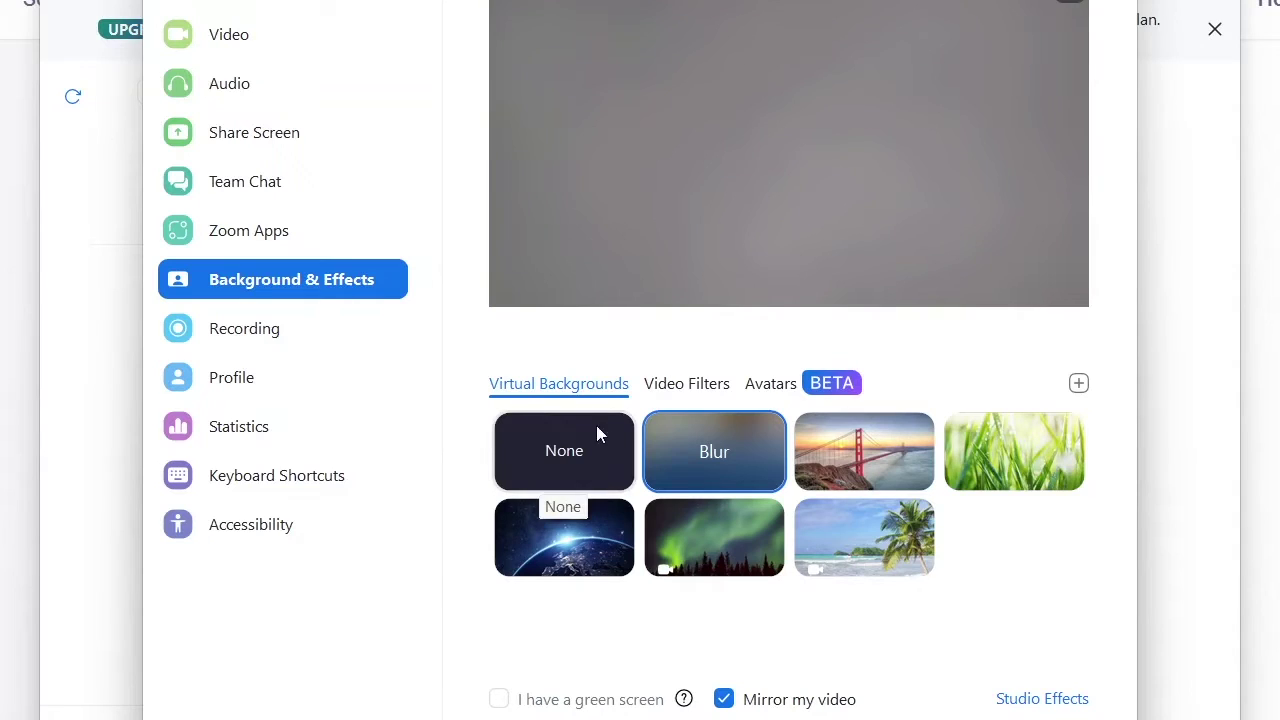
# Try the None, Blur, San Francisco, grass, Earth and Northern Lights virtual backgrounds, and apply the palm beach video background
pyautogui.click(555, 455)
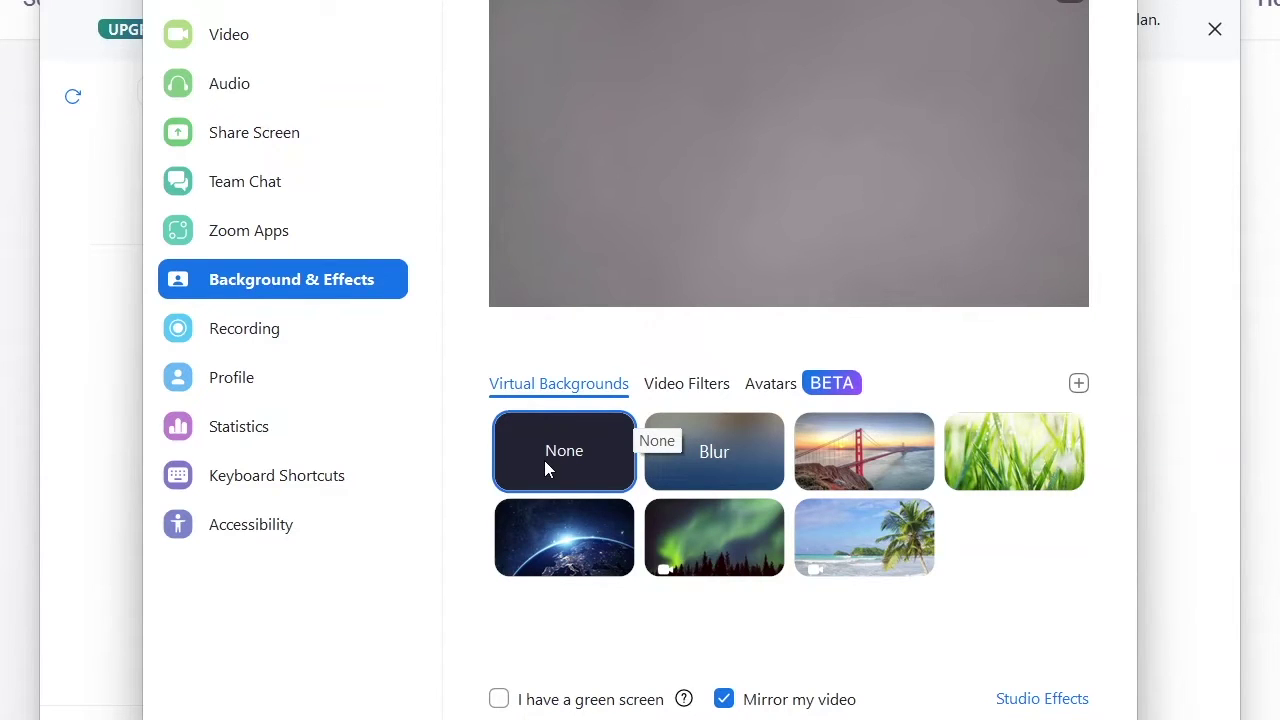
pyautogui.click(707, 458)
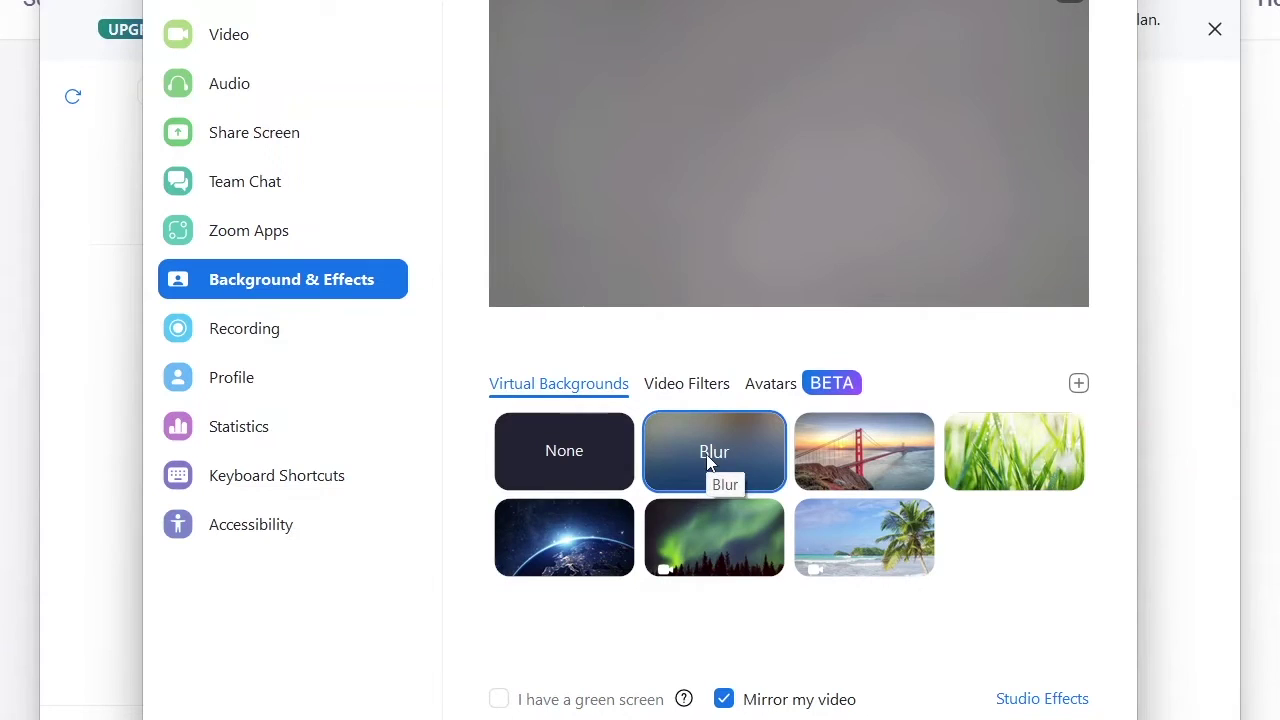
pyautogui.click(875, 456)
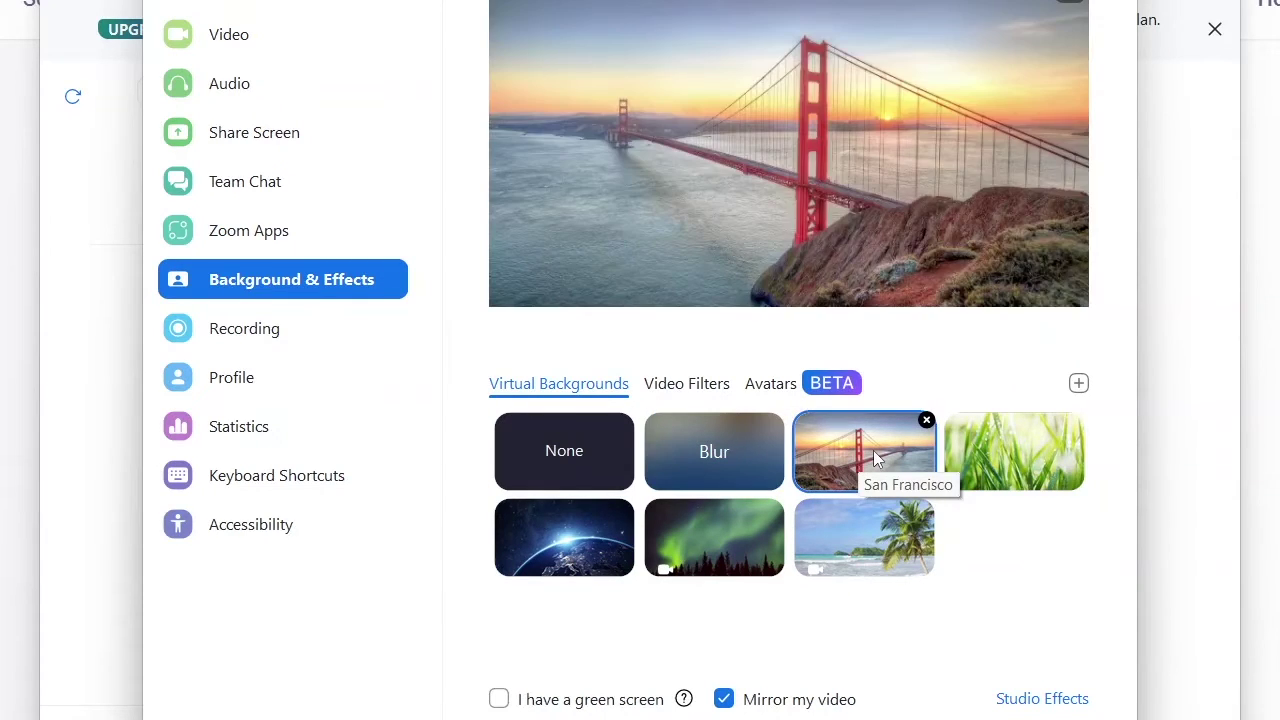
pyautogui.click(991, 458)
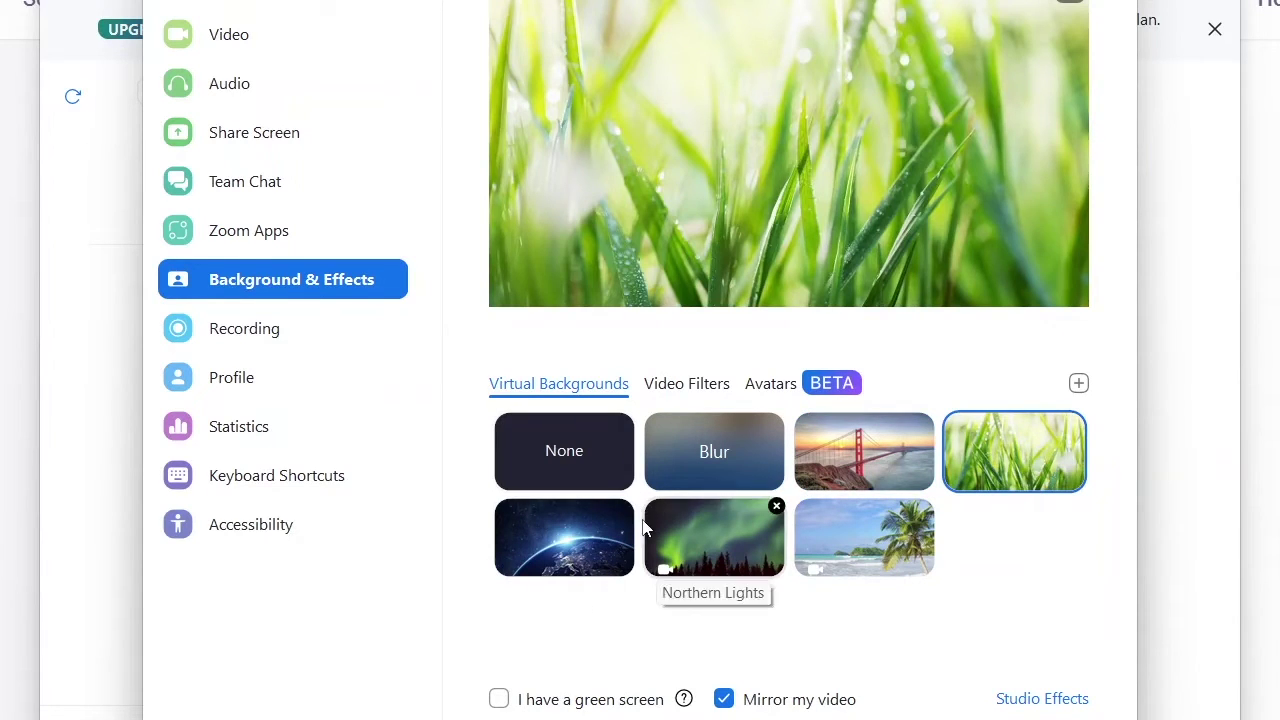
pyautogui.click(578, 545)
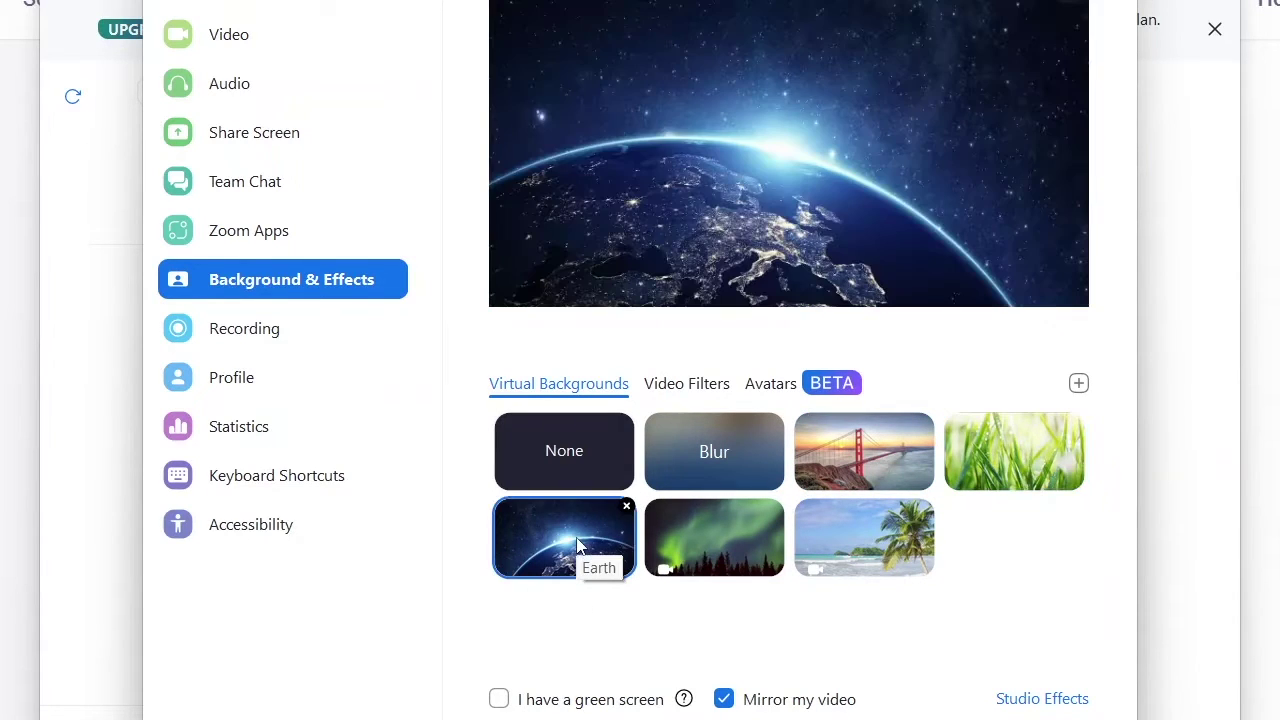
pyautogui.click(692, 552)
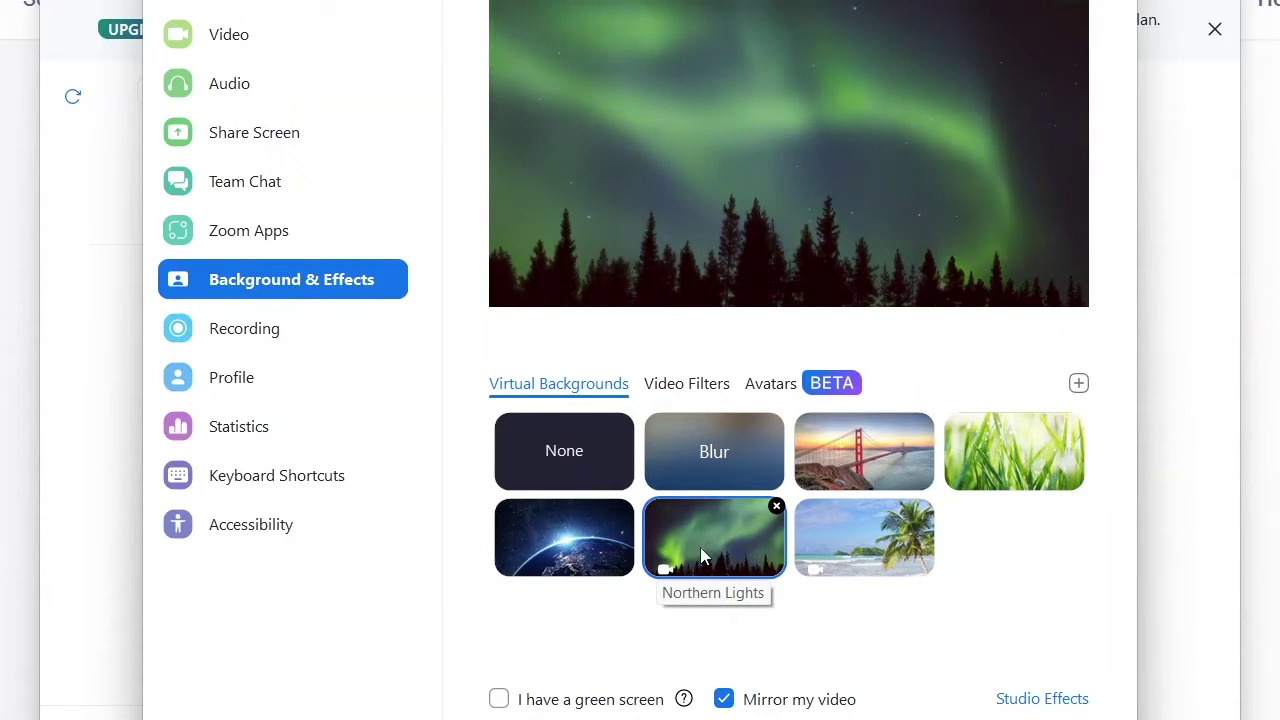
pyautogui.click(850, 540)
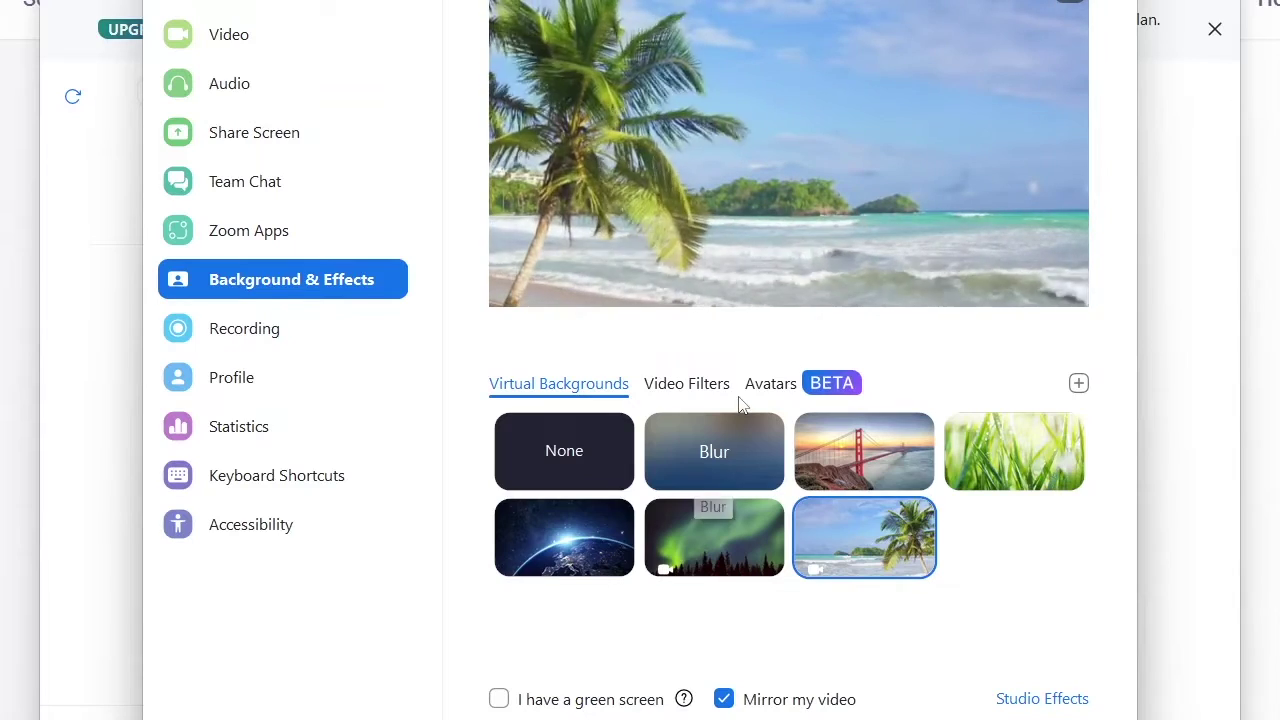
# Examine the available video filters and the list of avatars
pyautogui.click(705, 395)
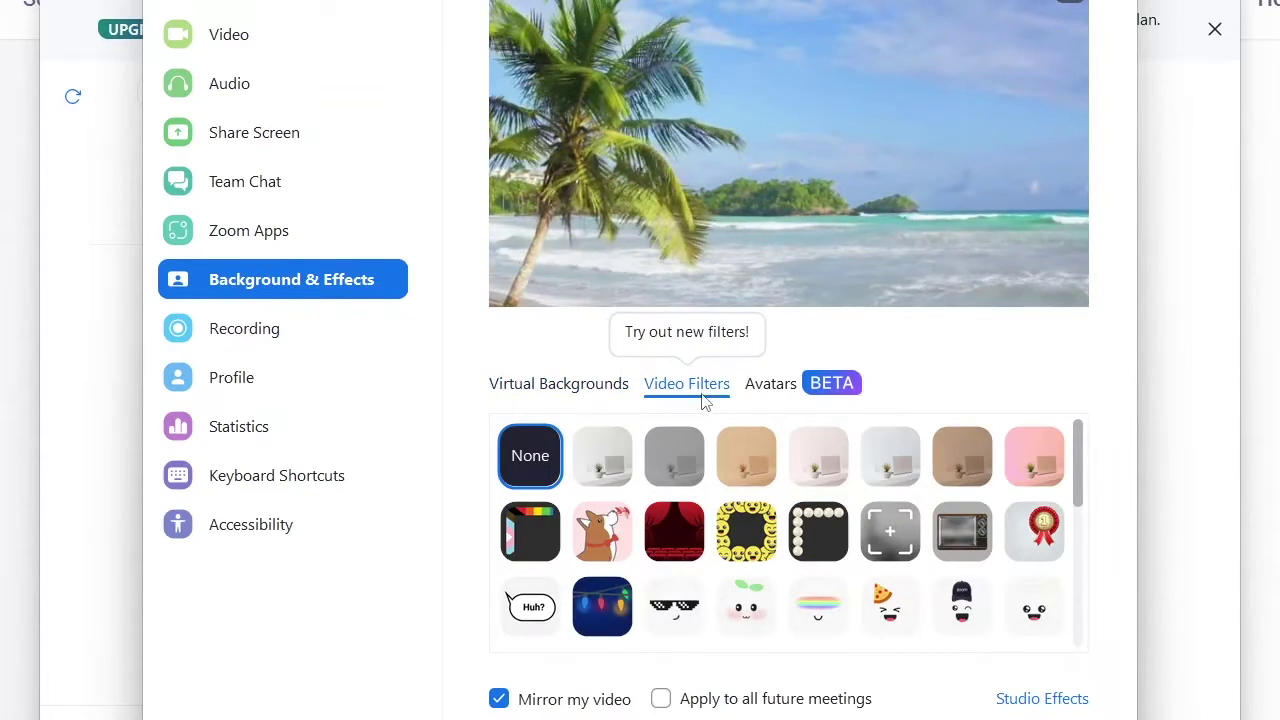
pyautogui.click(771, 390)
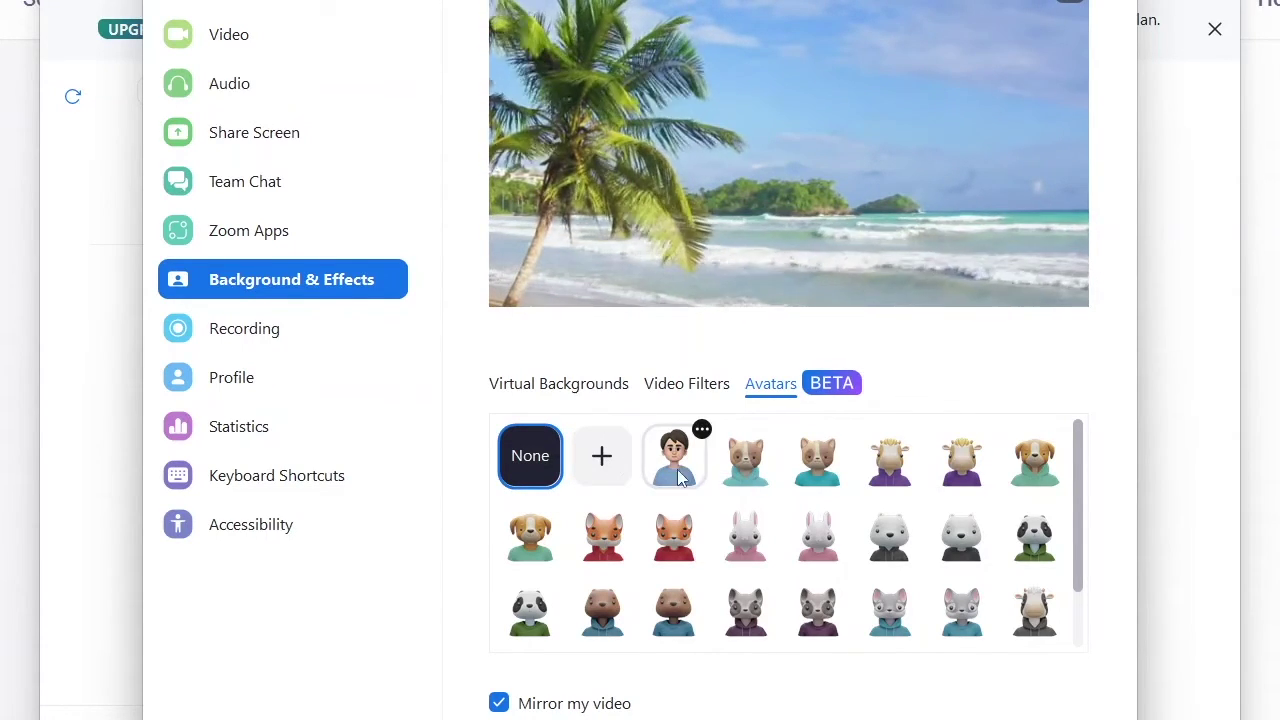
pyautogui.moveTo(673, 483)
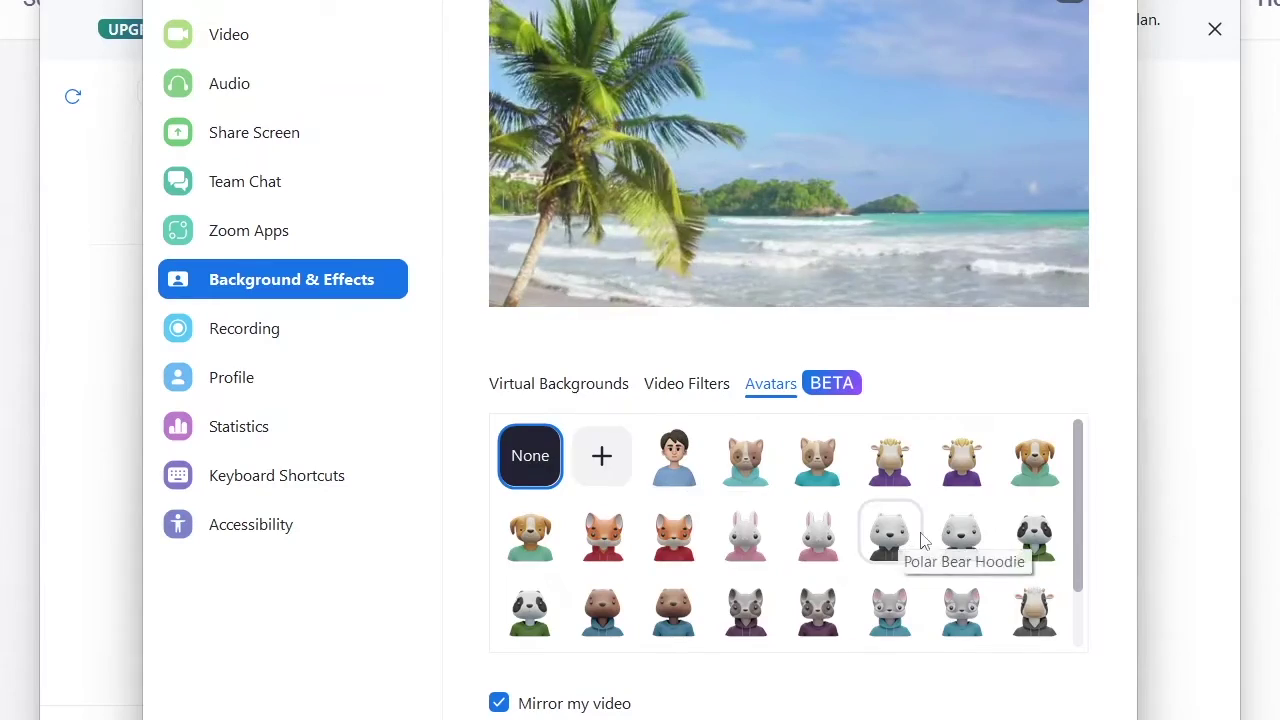
pyautogui.scroll(-2, 925, 540)
pyautogui.scroll(2, 936, 541)
pyautogui.scroll(-2, 936, 543)
pyautogui.scroll(2, 849, 574)
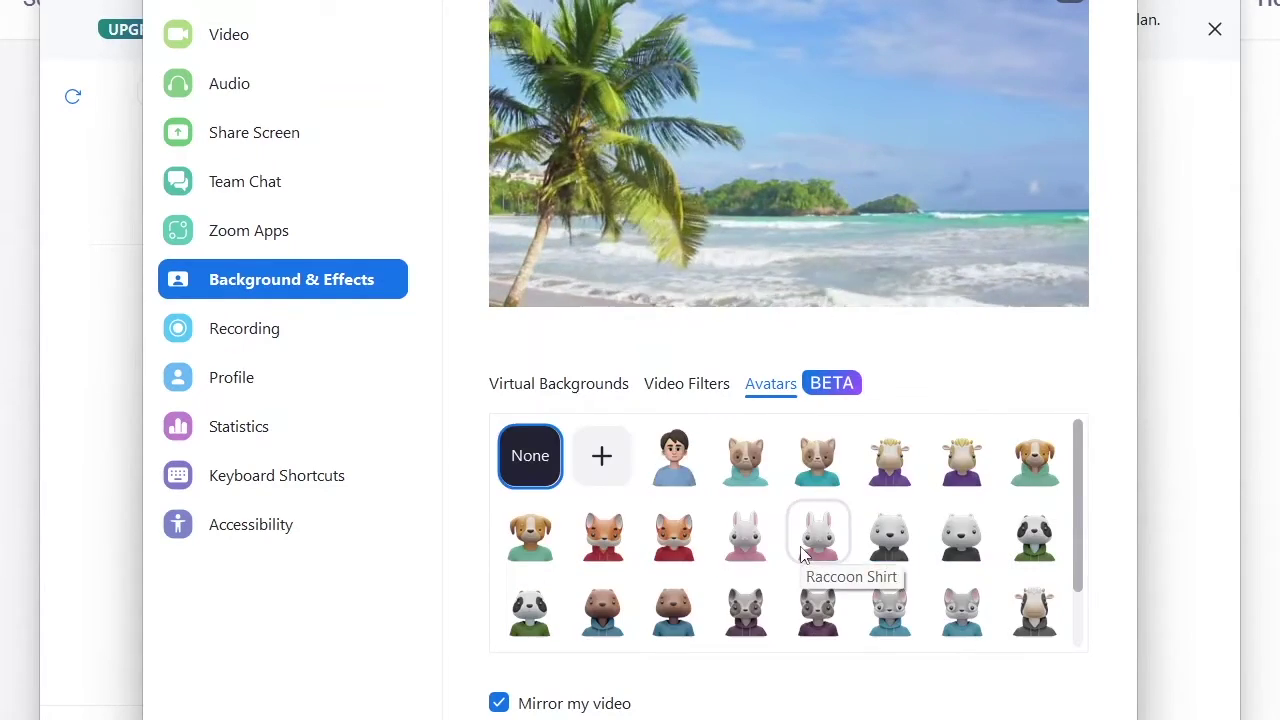
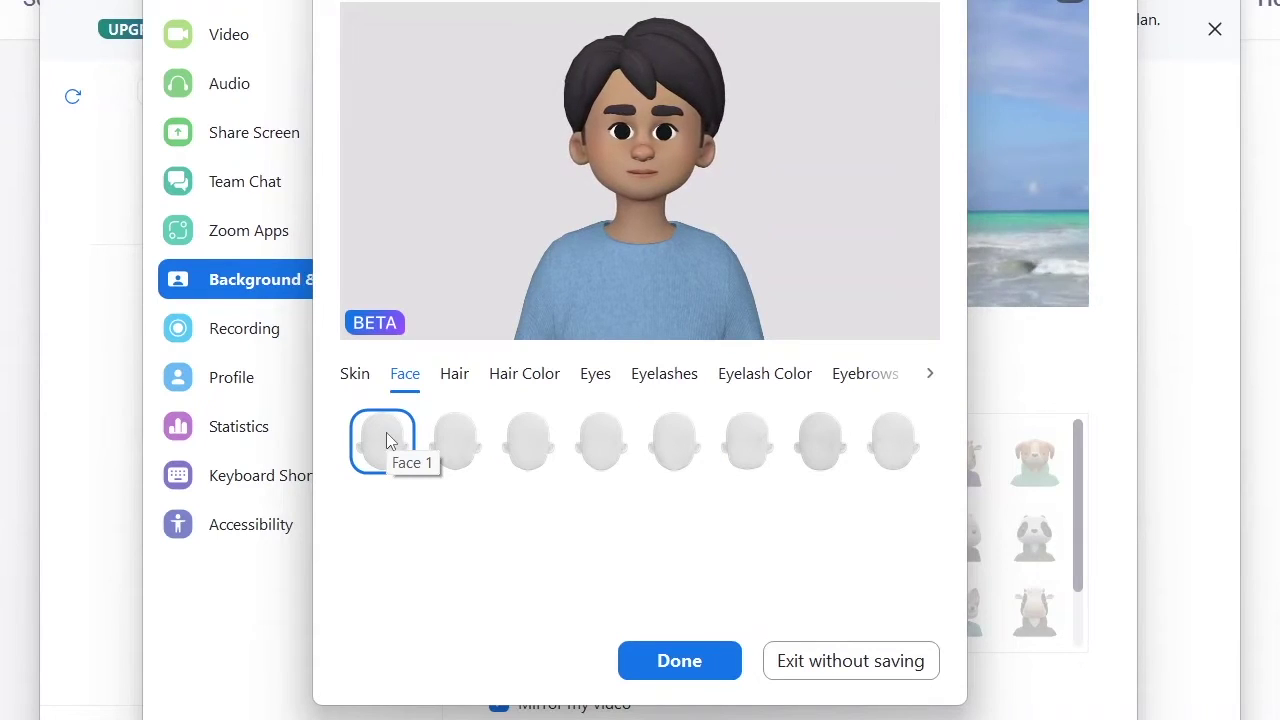
# Try the Medium Long Hair 3 and long curly hairstyles on the avatar, and return to the short hairstyle
pyautogui.click(458, 380)
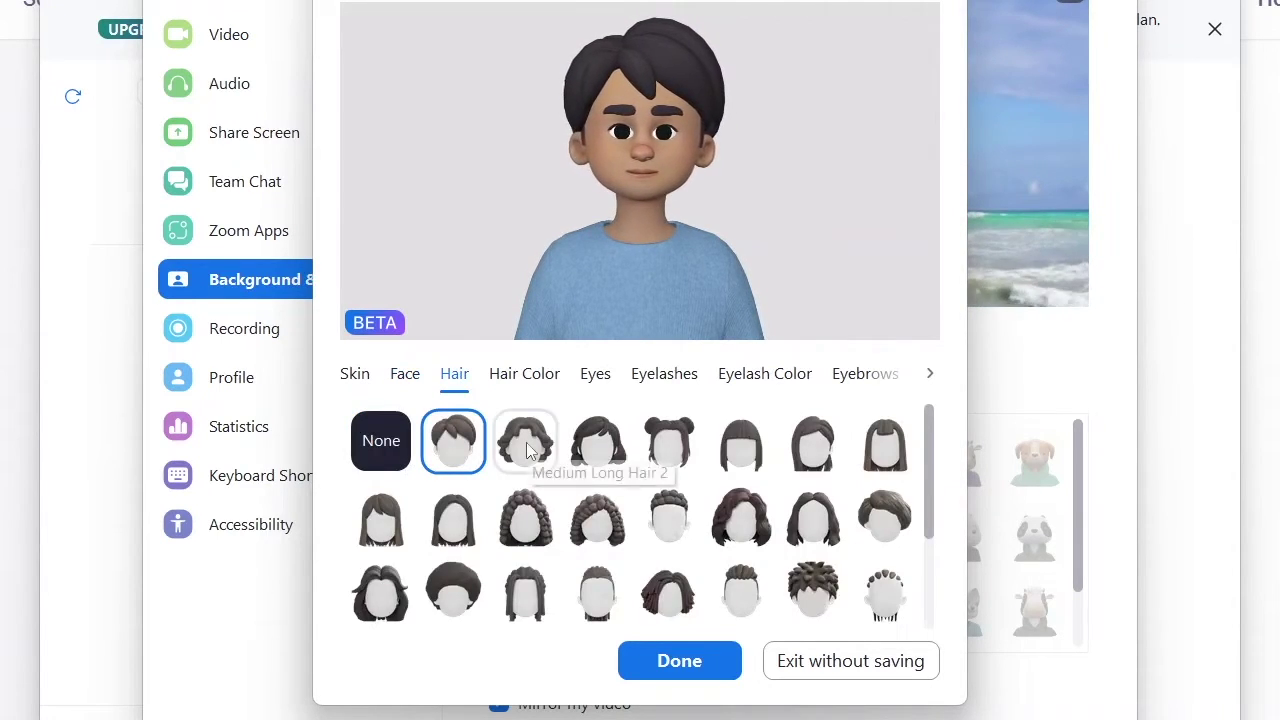
pyautogui.click(588, 462)
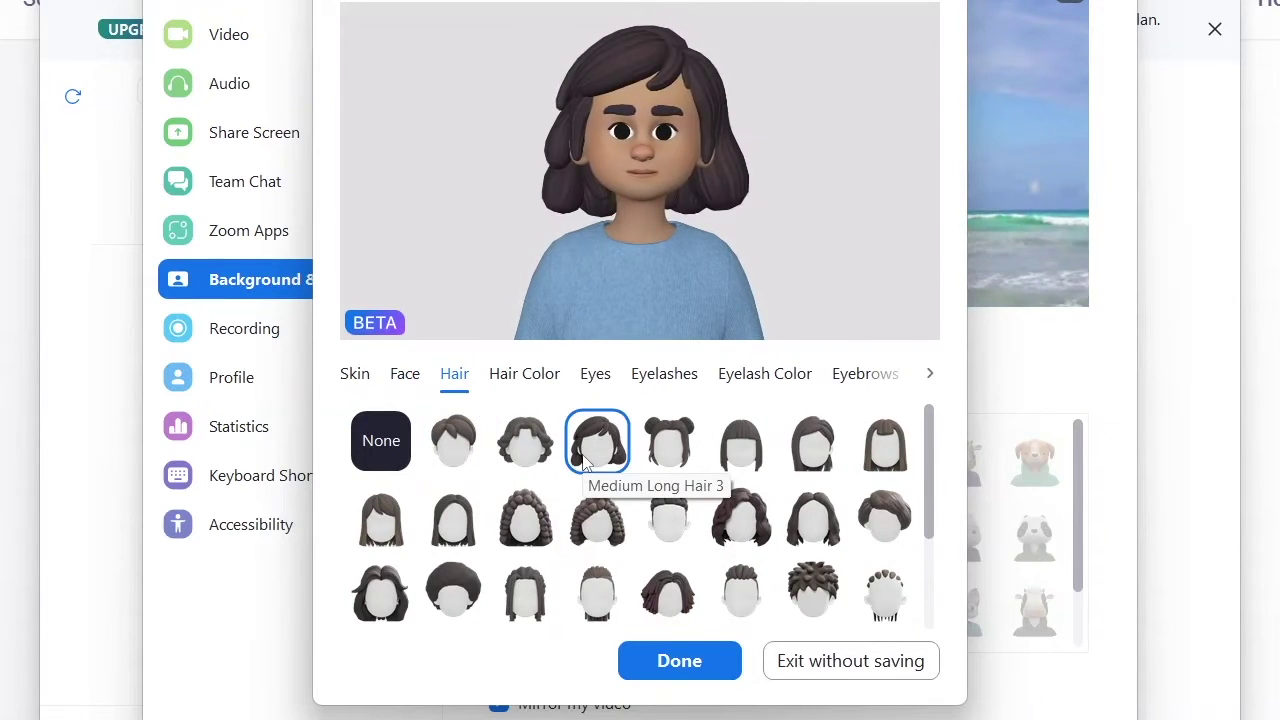
pyautogui.click(524, 515)
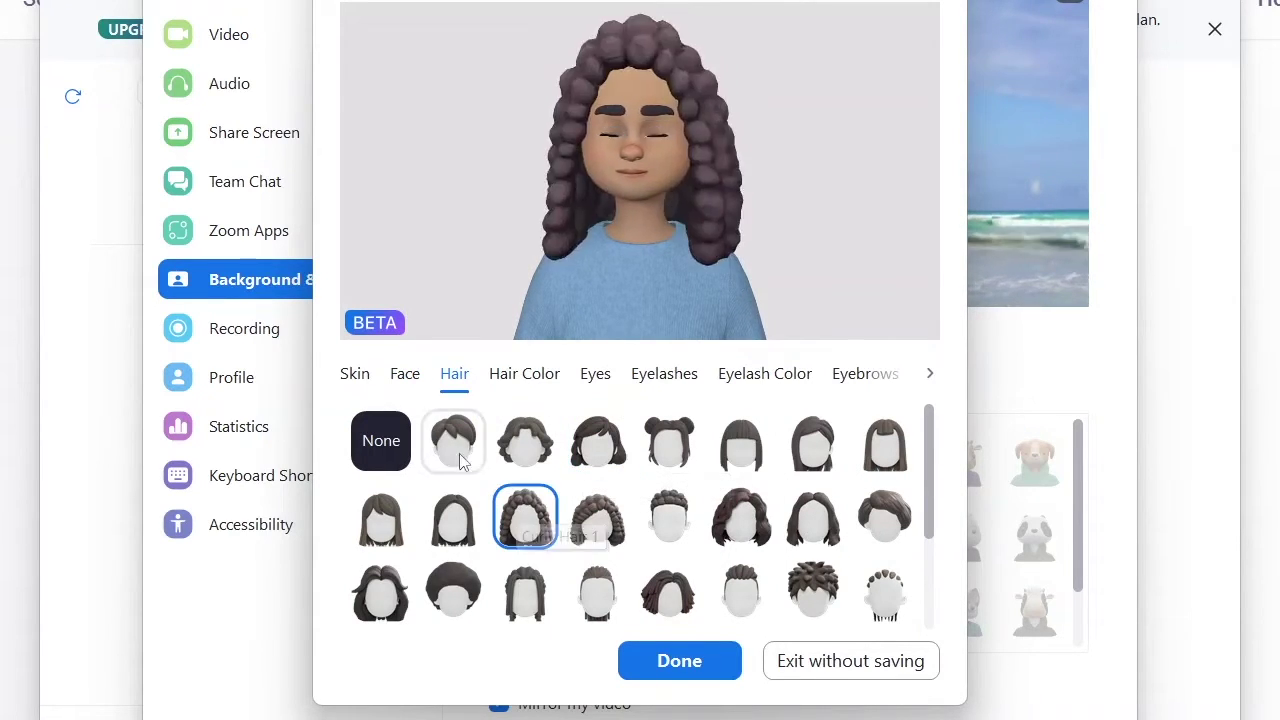
pyautogui.click(457, 442)
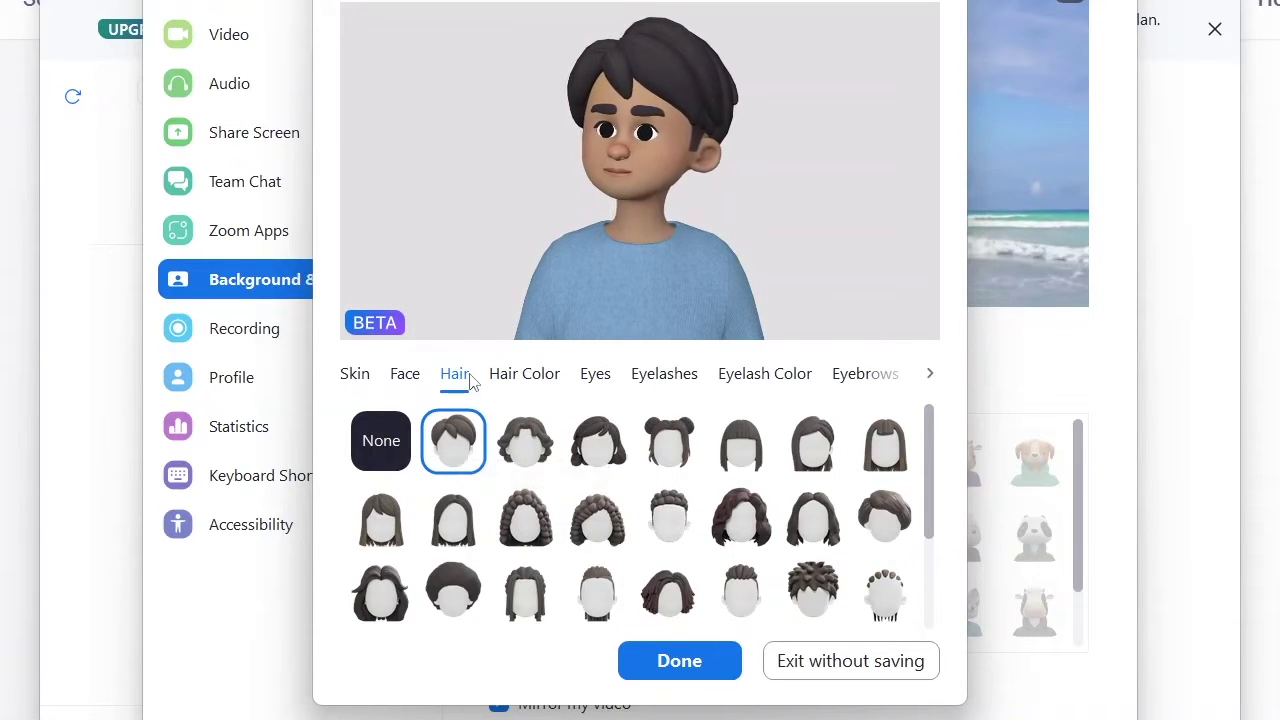
# Try yellow and reddish-brown hair colors on the avatar, and set the hair color to turquoise
pyautogui.click(509, 383)
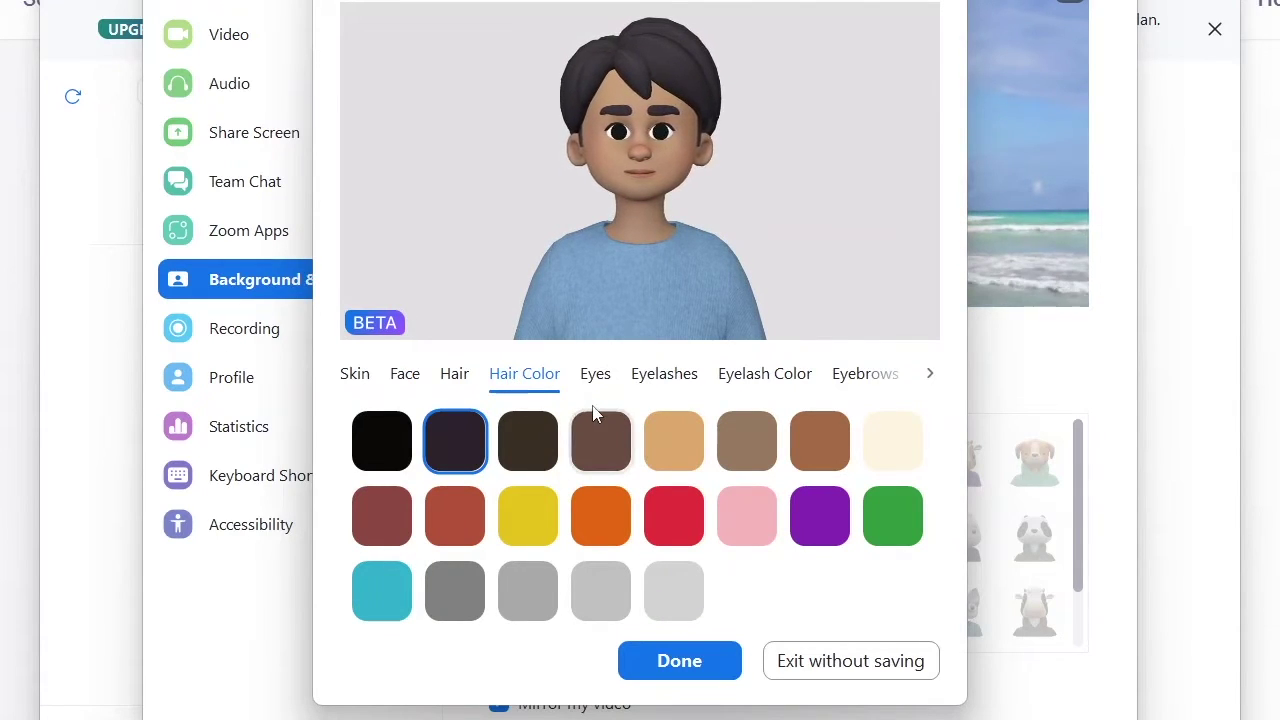
pyautogui.click(527, 512)
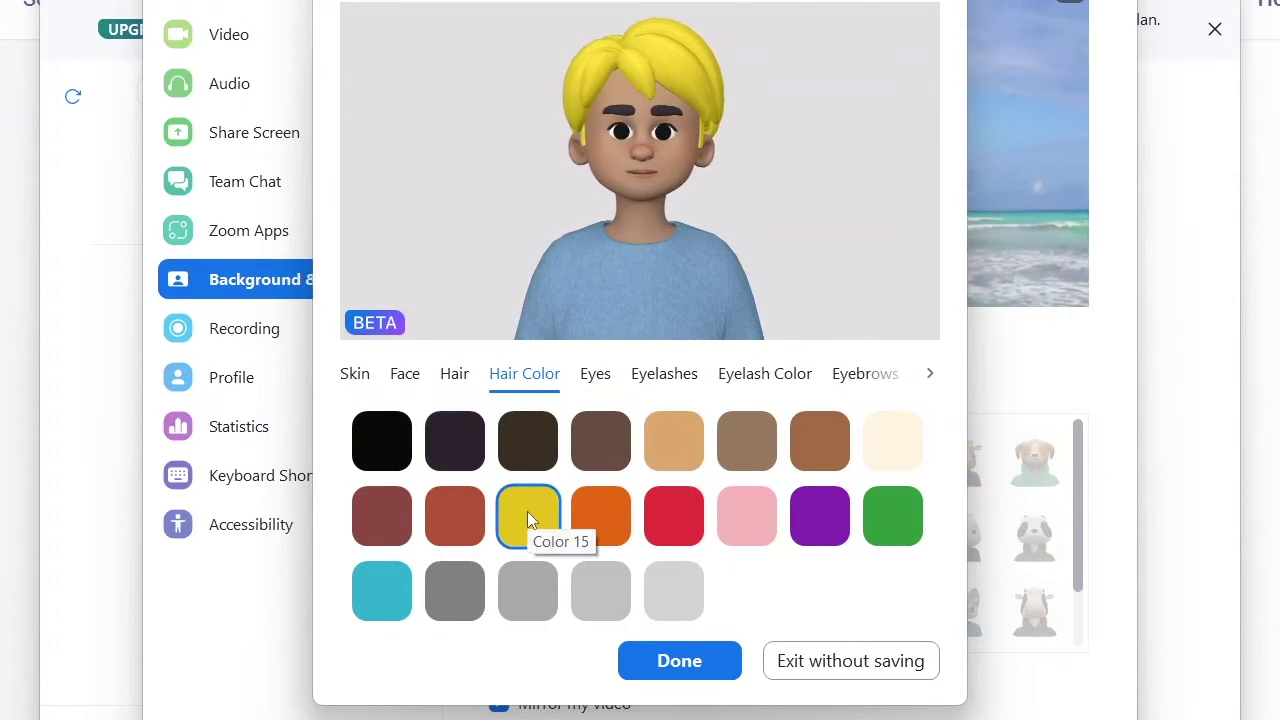
pyautogui.click(451, 505)
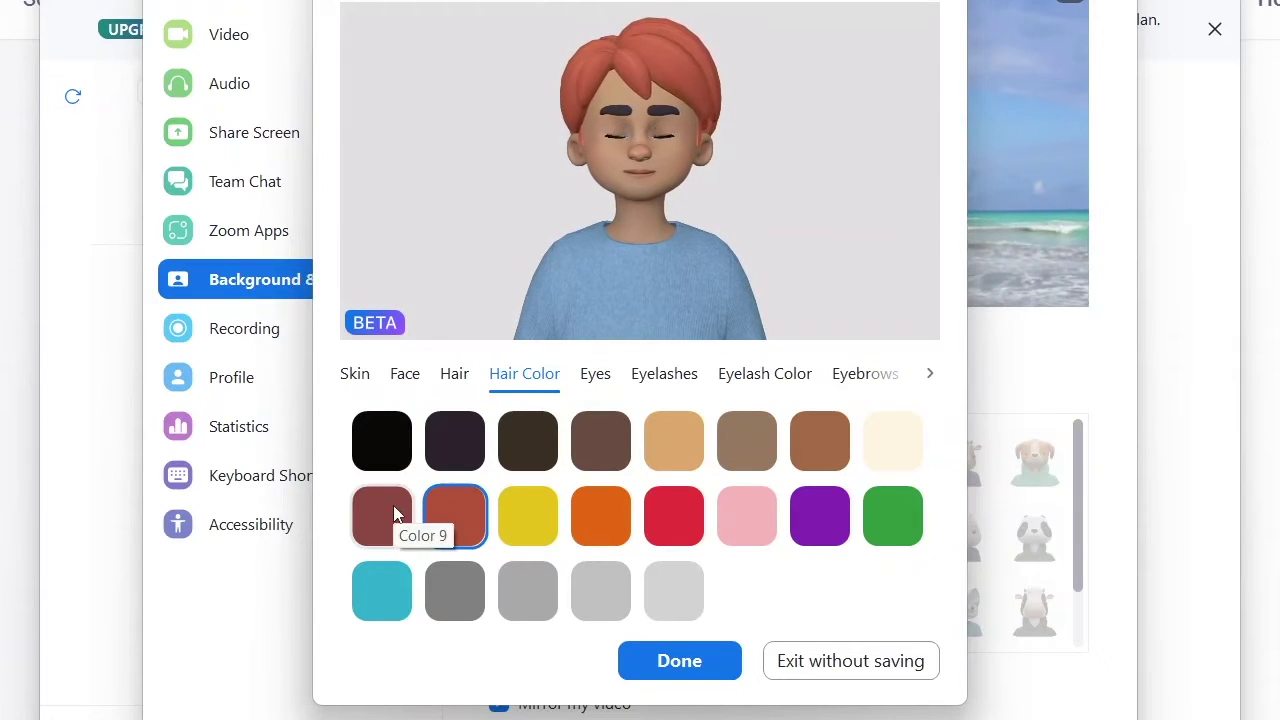
pyautogui.click(386, 572)
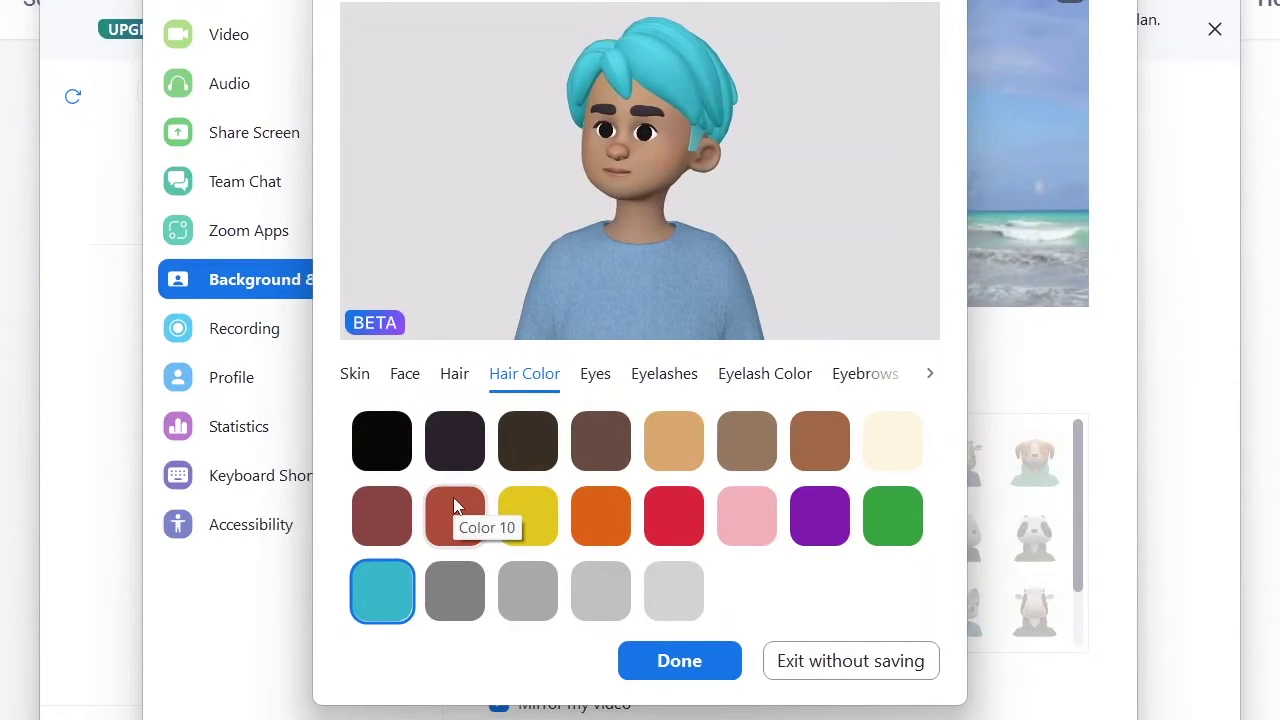
# Try several eye shapes on the avatar and set its eyes to Eyes 12
pyautogui.click(598, 376)
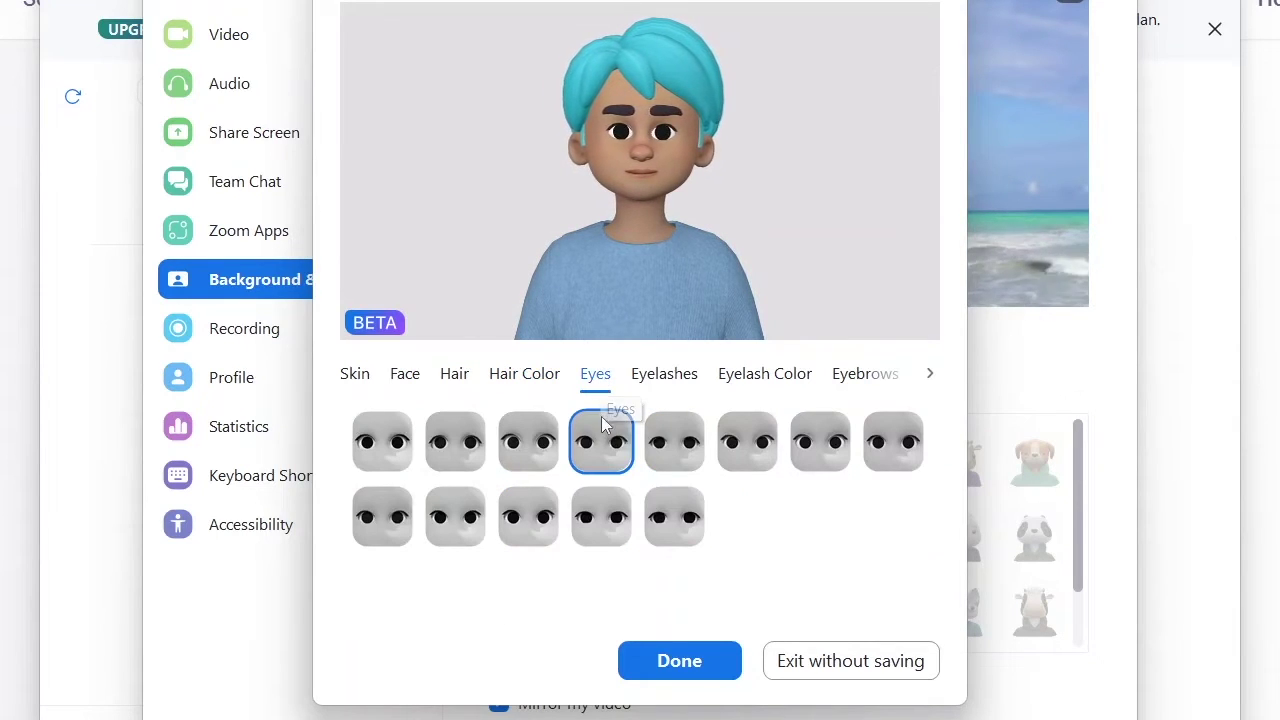
pyautogui.click(519, 458)
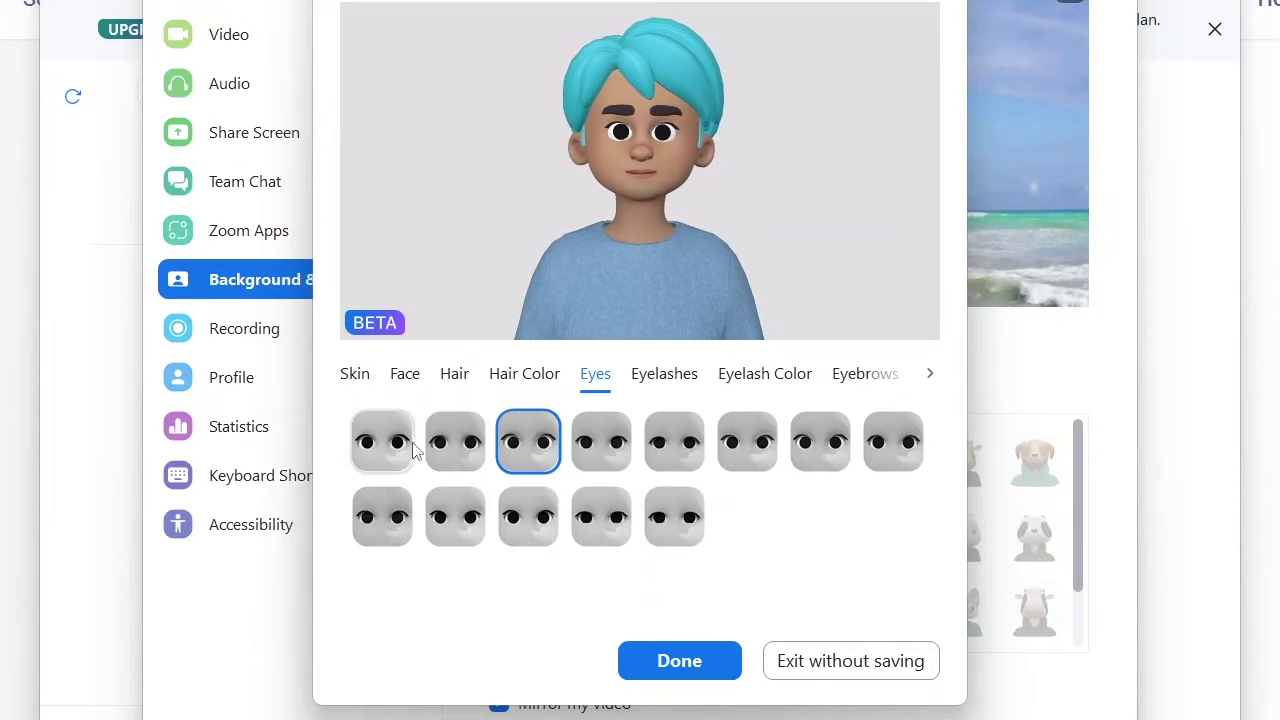
pyautogui.click(531, 534)
pyautogui.click(617, 525)
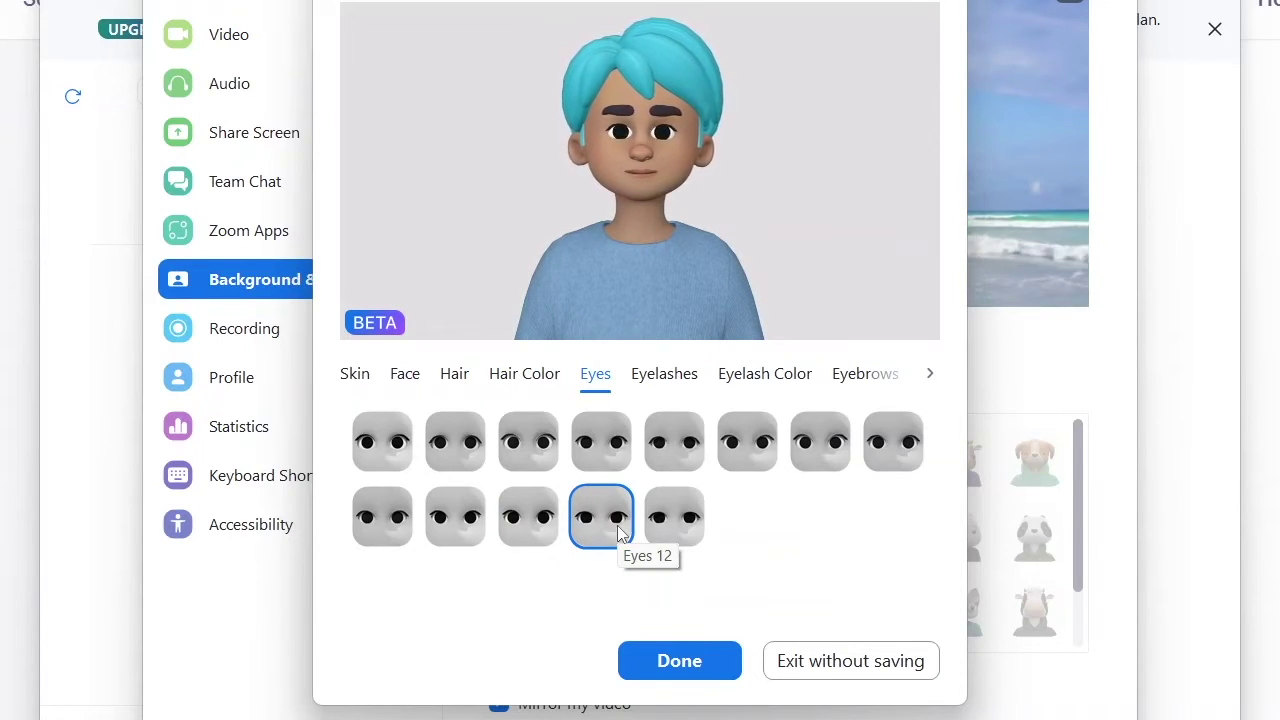
# Compare eyelash styles, give the avatar Eyelashes 3 and set the eyelash color to turquoise
pyautogui.click(676, 374)
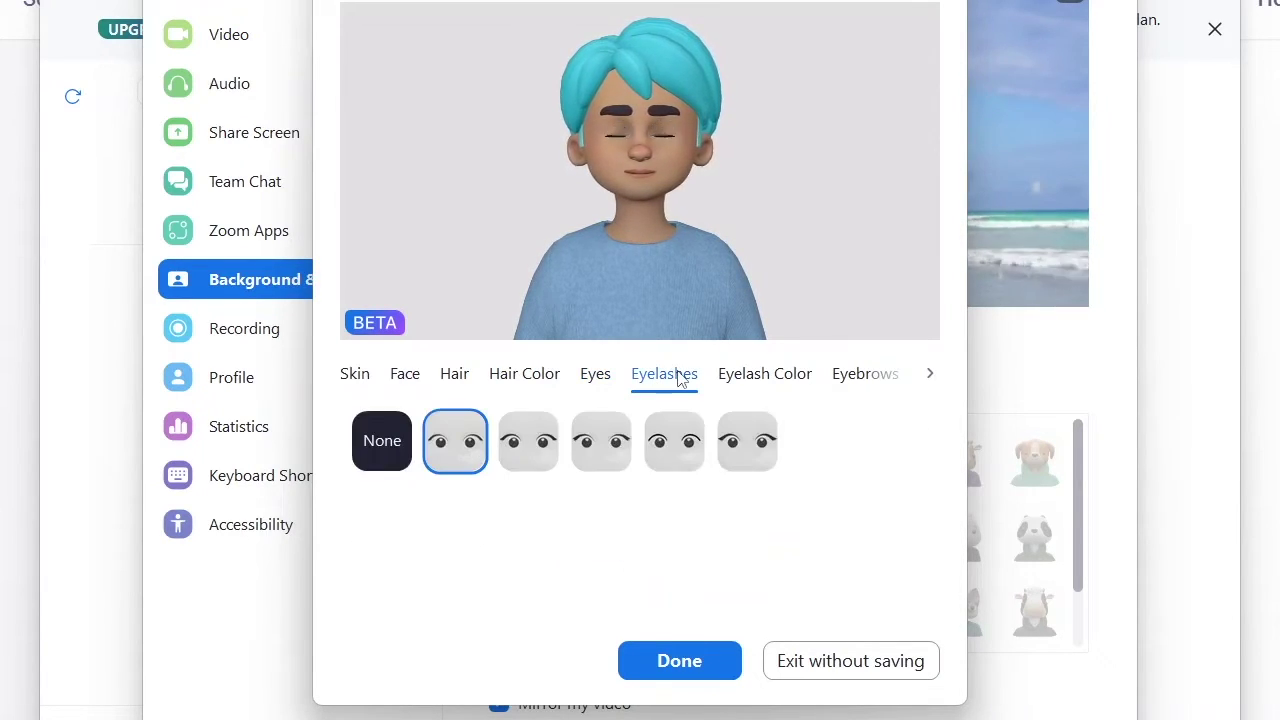
pyautogui.click(748, 441)
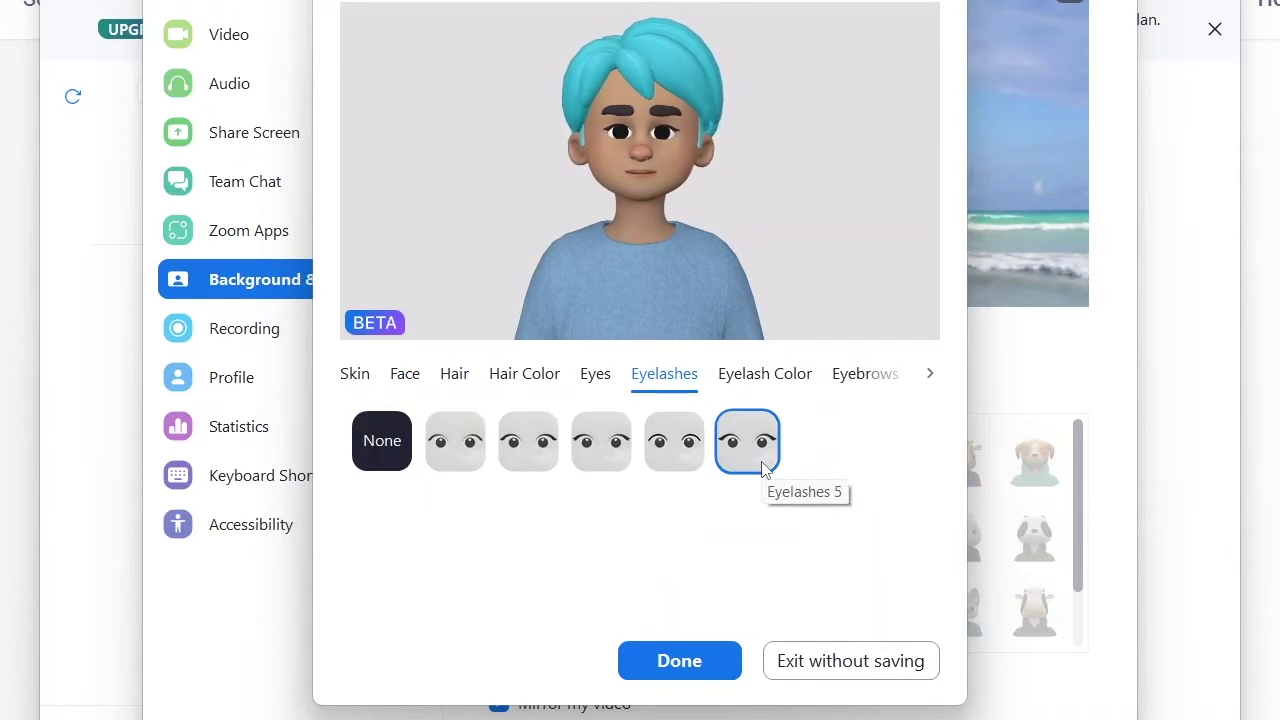
pyautogui.click(677, 453)
pyautogui.click(597, 441)
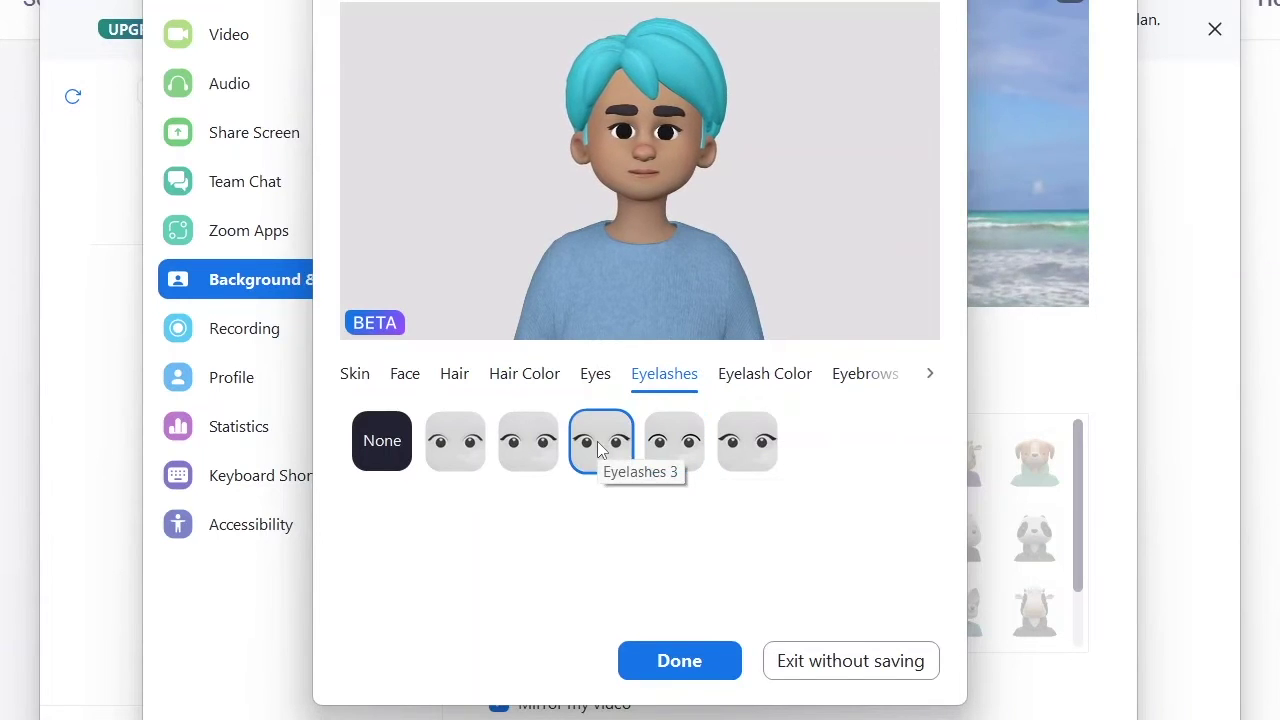
pyautogui.click(758, 382)
pyautogui.click(381, 590)
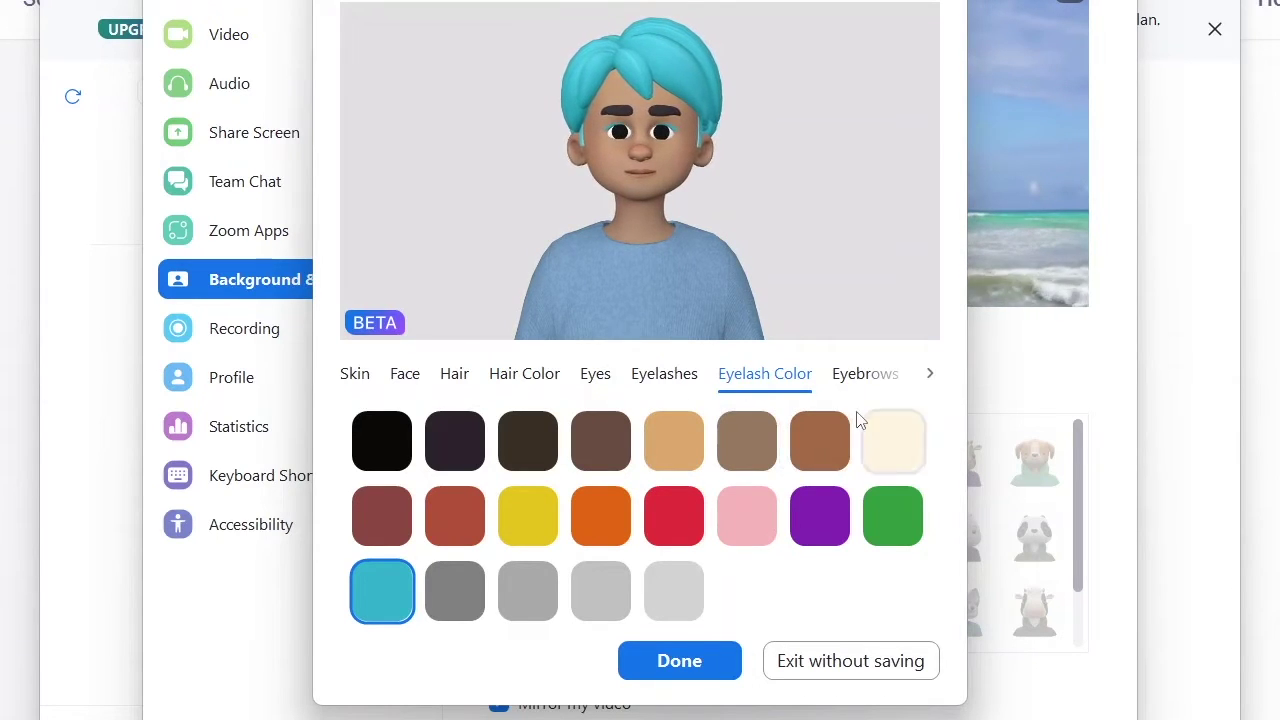
# Try several eyebrow shapes, including Eyebrows 4, and give the avatar the last thin eyebrow style
pyautogui.click(865, 374)
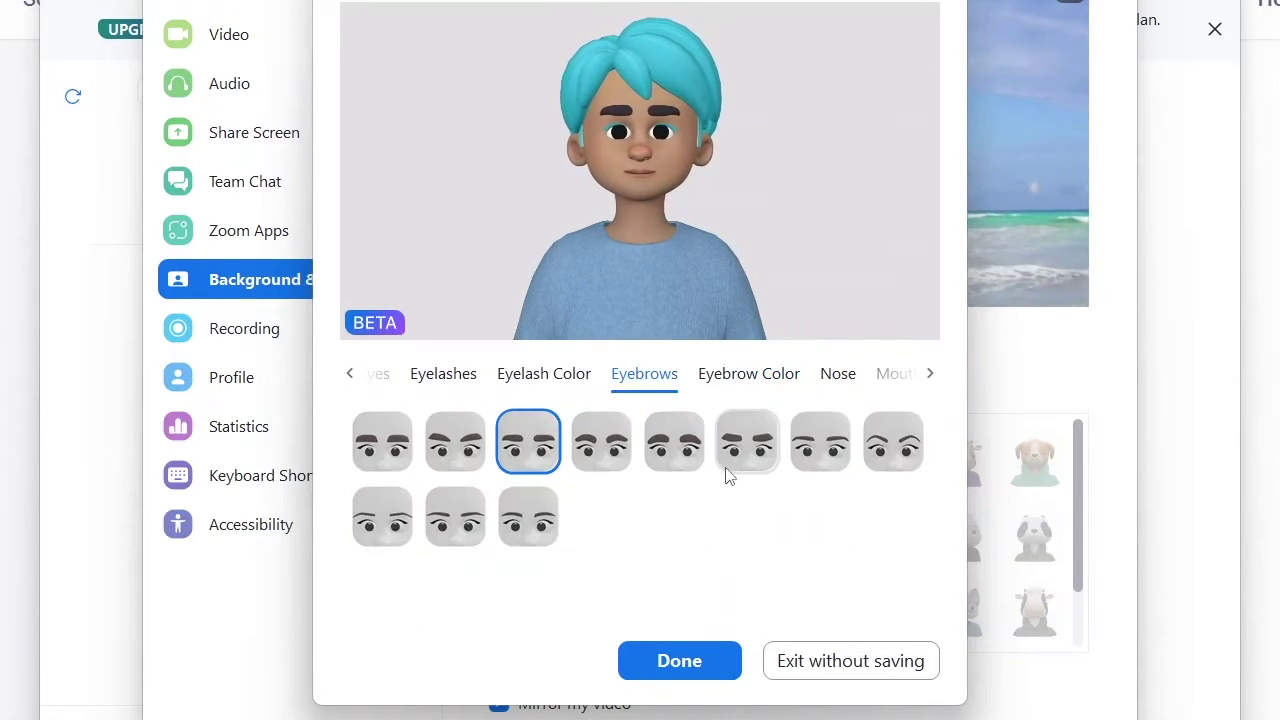
pyautogui.click(674, 454)
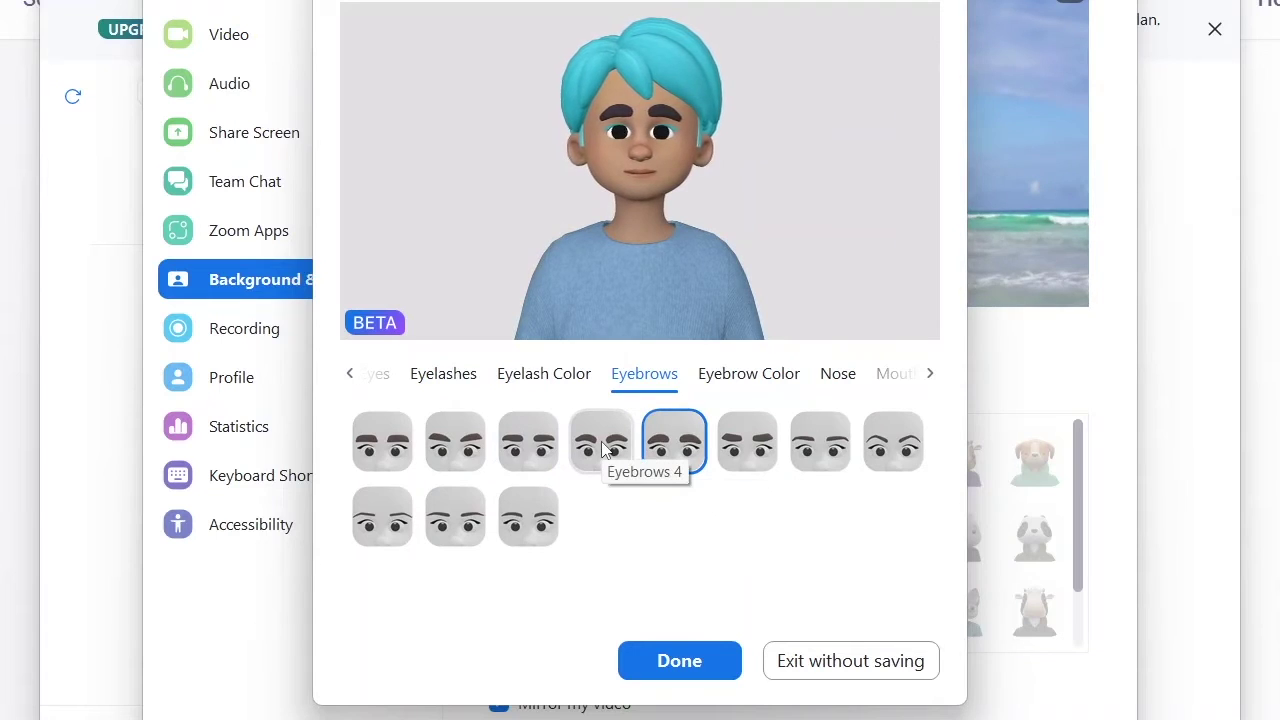
pyautogui.click(603, 448)
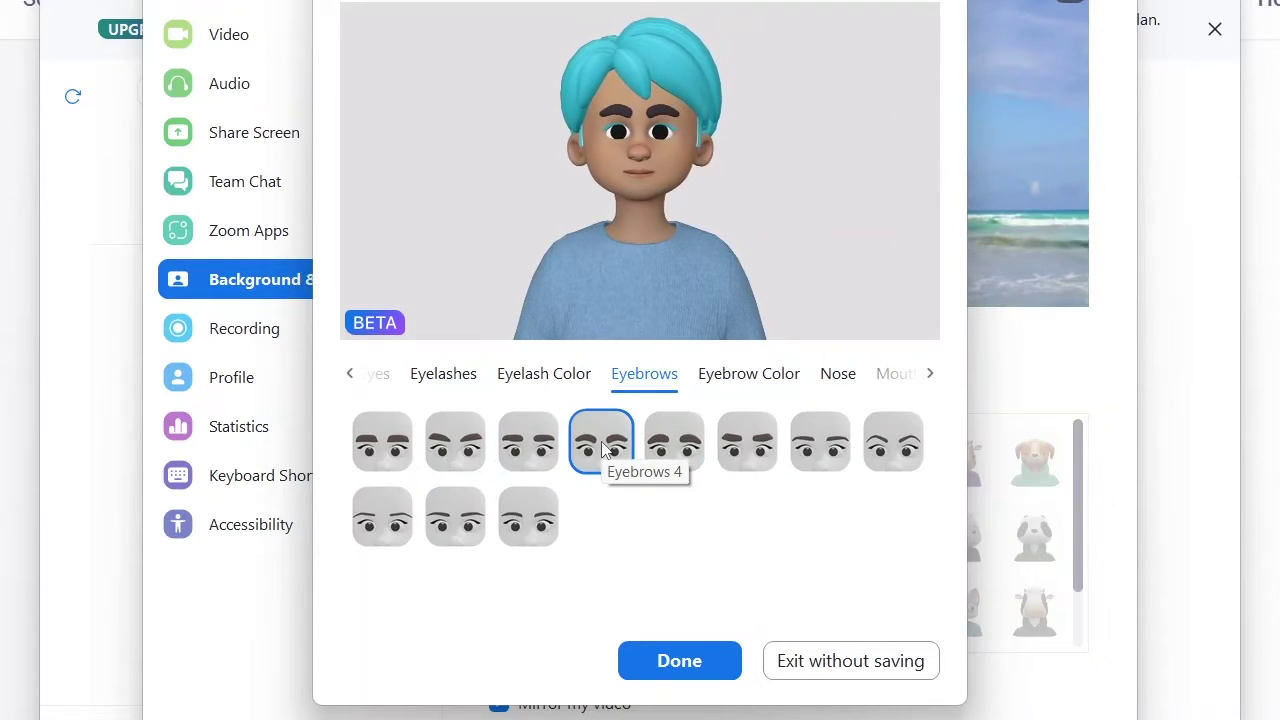
pyautogui.click(379, 444)
pyautogui.click(383, 516)
pyautogui.click(521, 530)
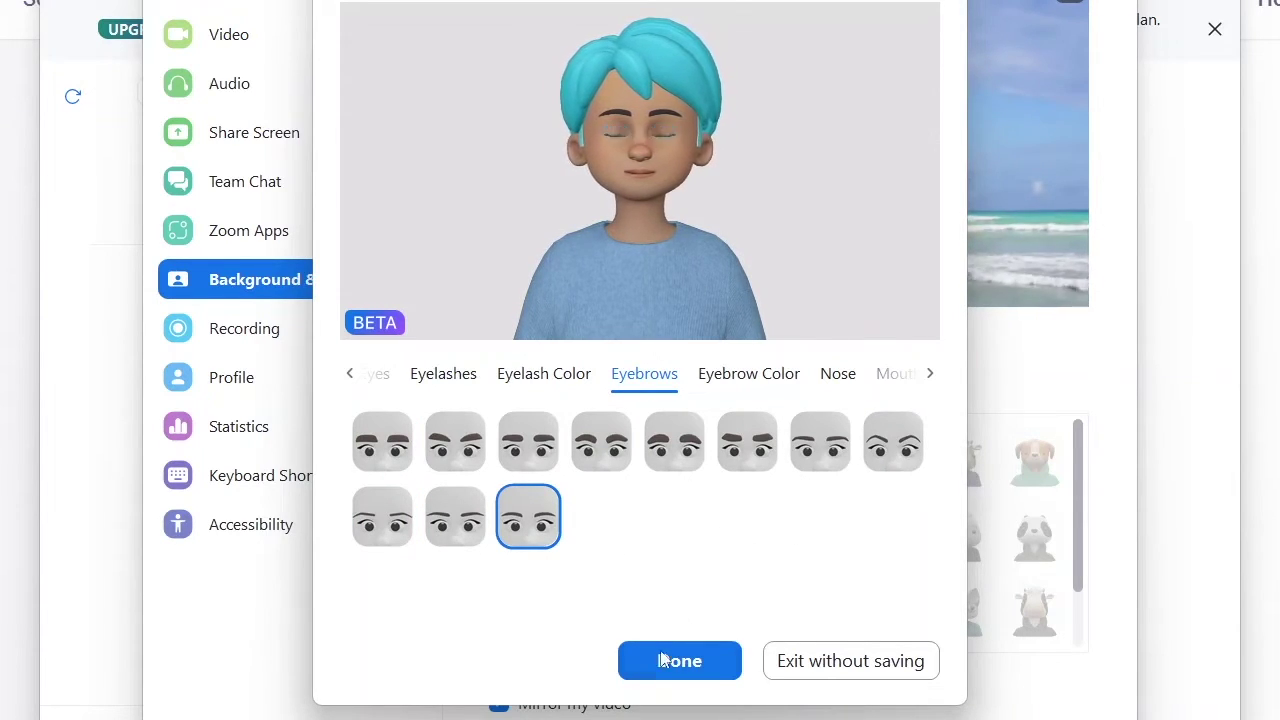
# Try several nose shapes on the avatar and return to Nose 1
pyautogui.click(840, 375)
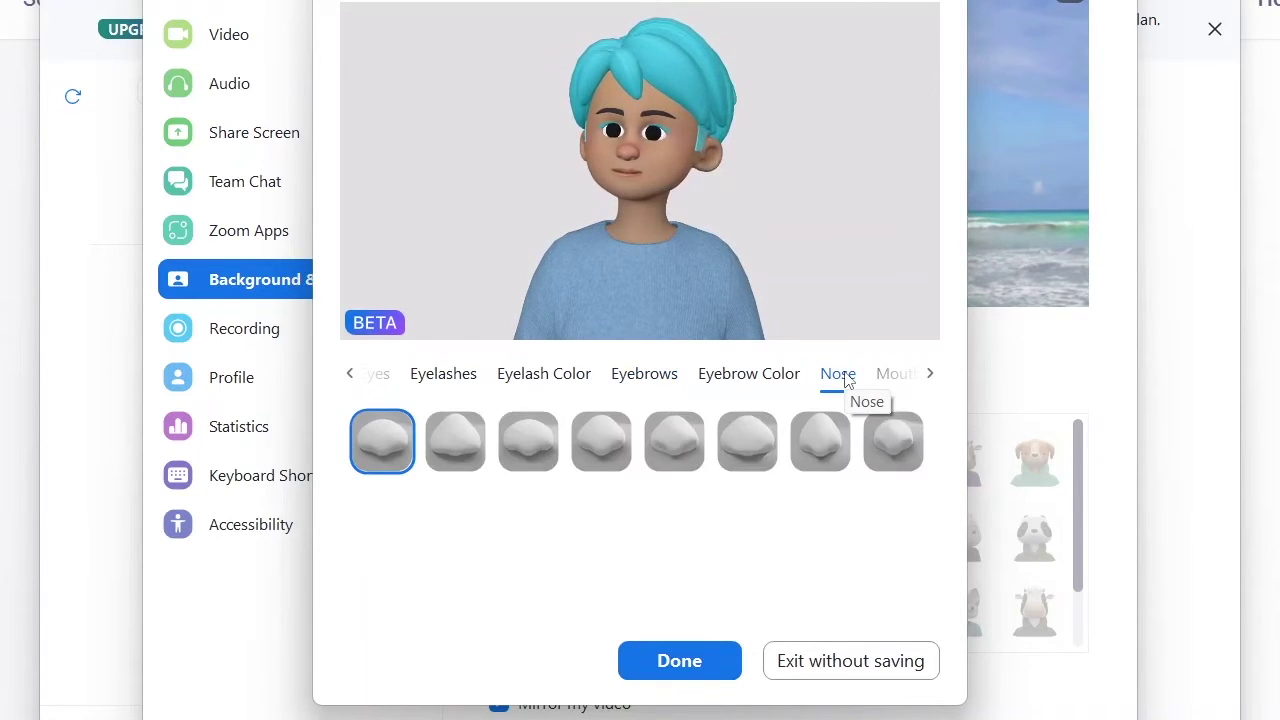
pyautogui.click(528, 440)
pyautogui.click(386, 433)
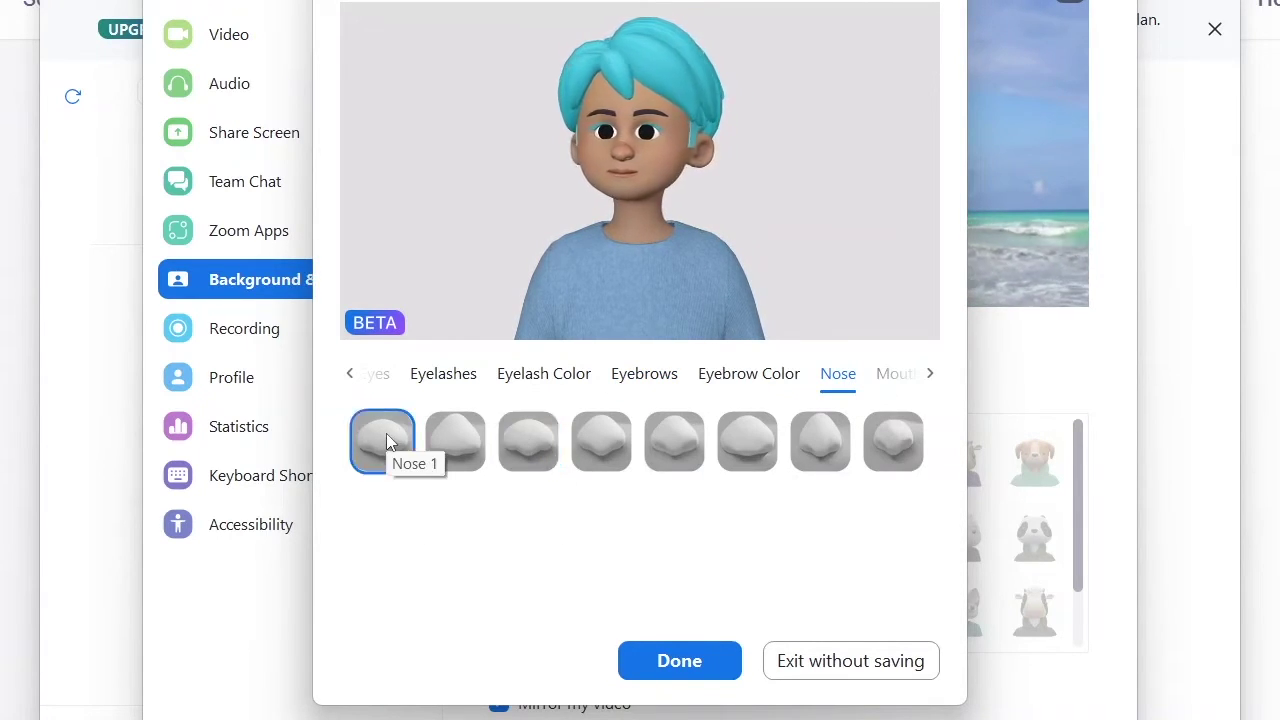
pyautogui.click(630, 456)
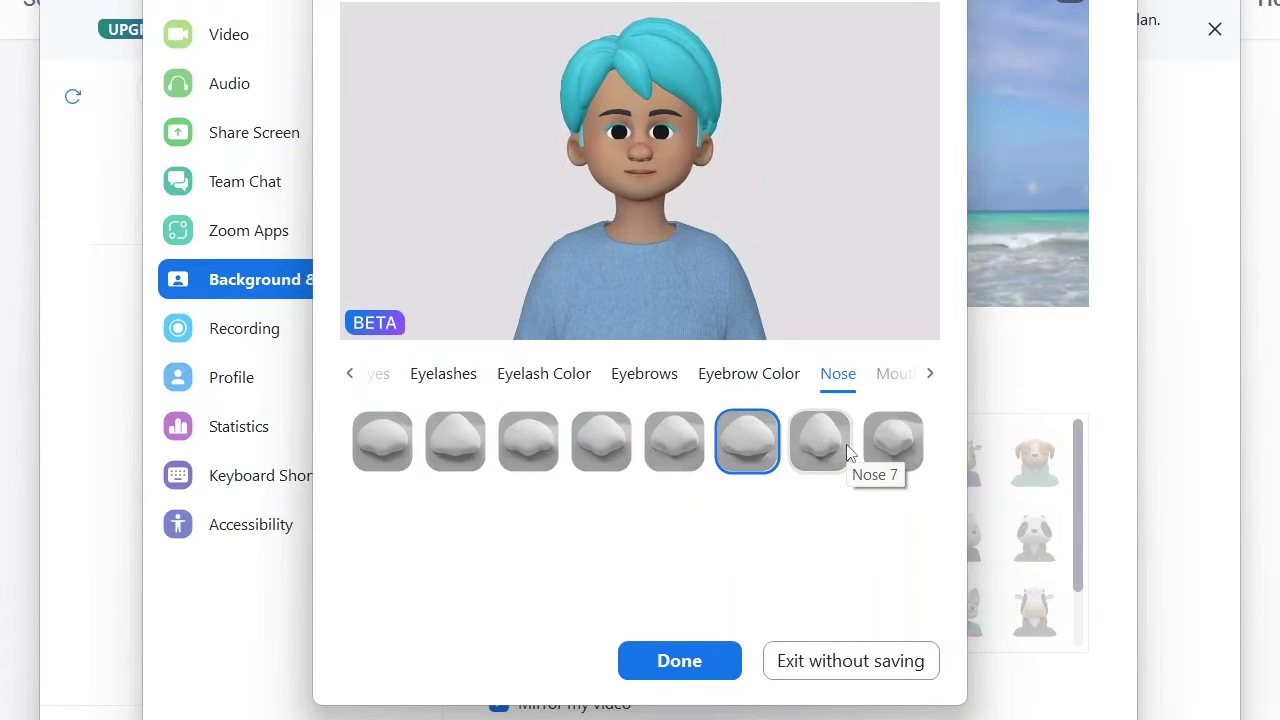
pyautogui.click(393, 448)
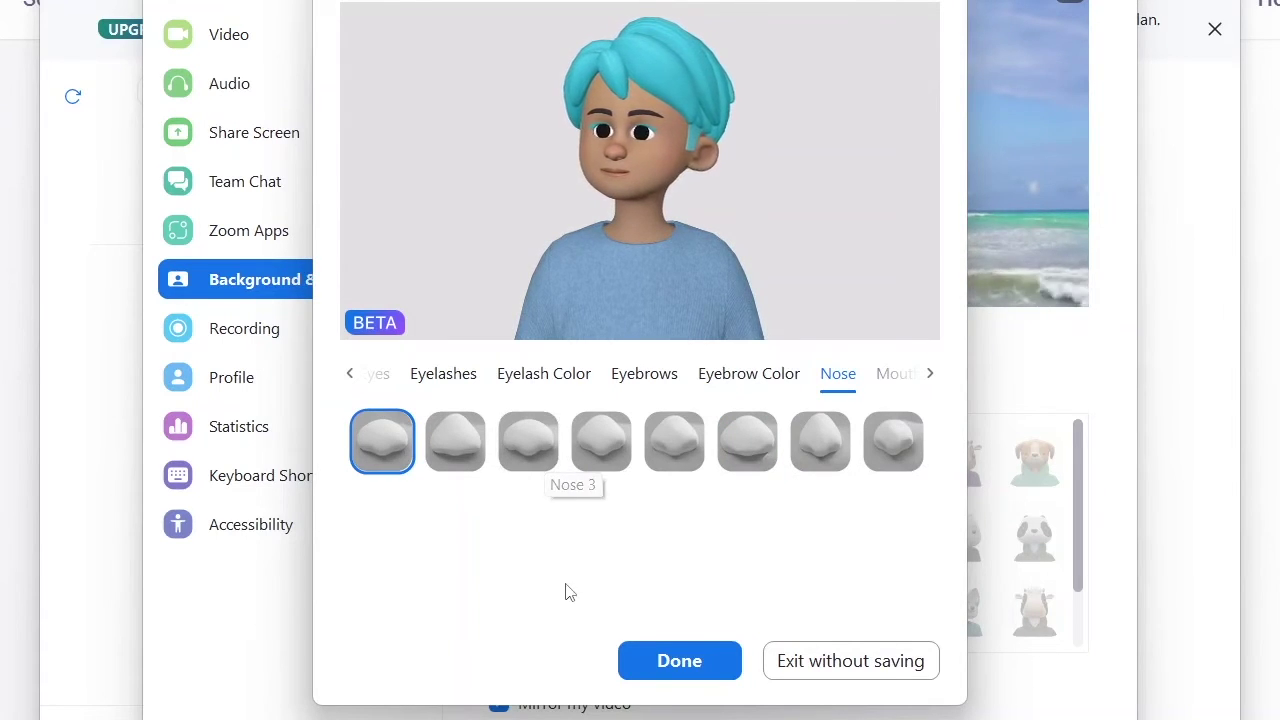
# Try several mouth shapes on the avatar and set its mouth to Mouth 7
pyautogui.click(895, 374)
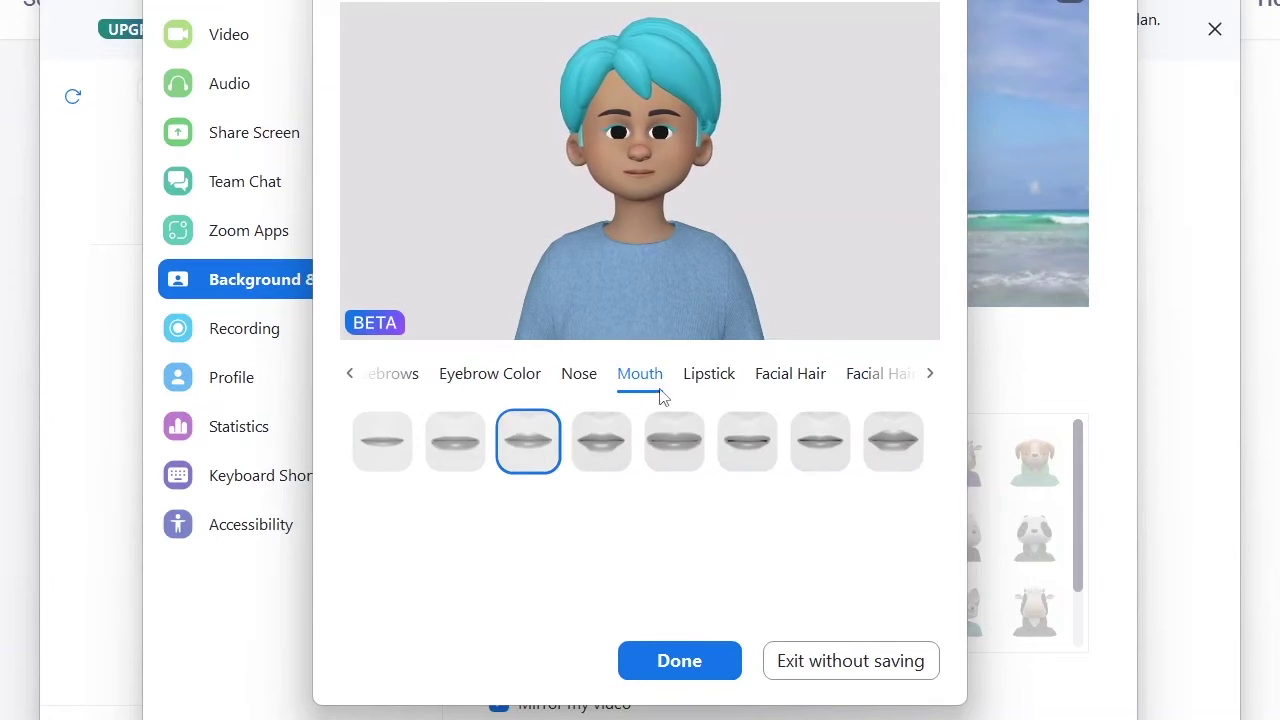
pyautogui.click(612, 445)
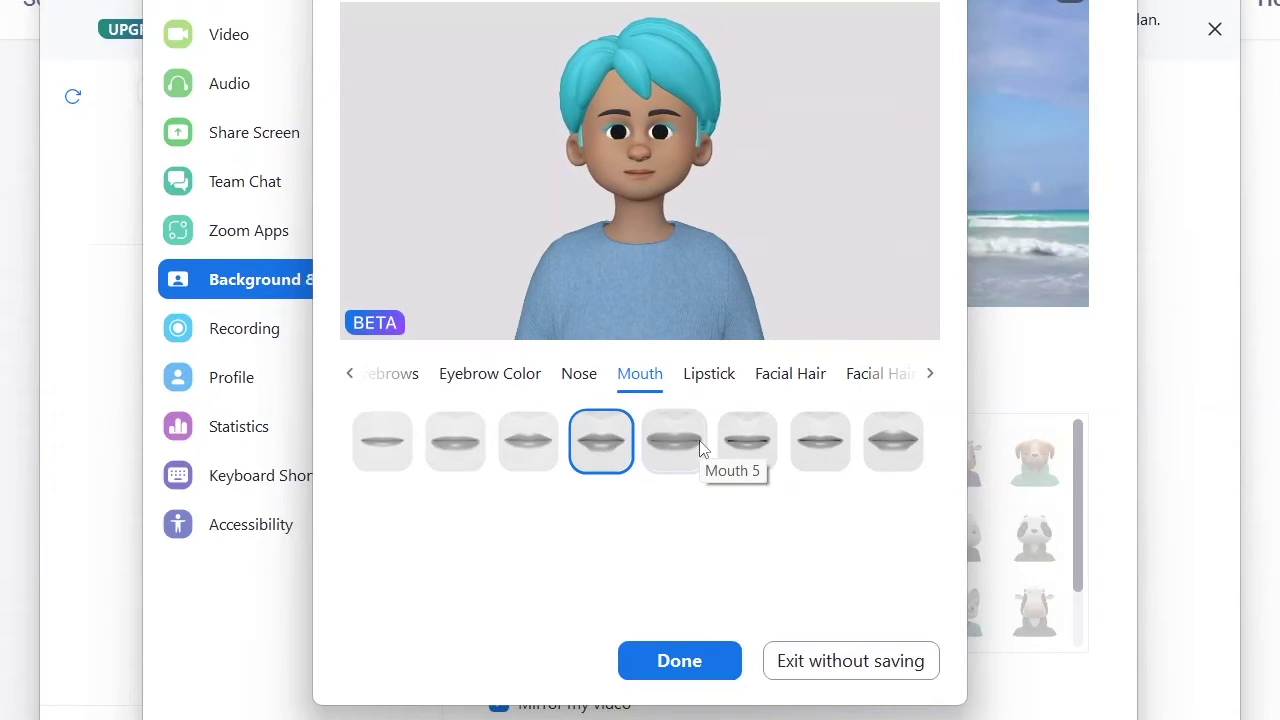
pyautogui.click(738, 447)
pyautogui.click(828, 450)
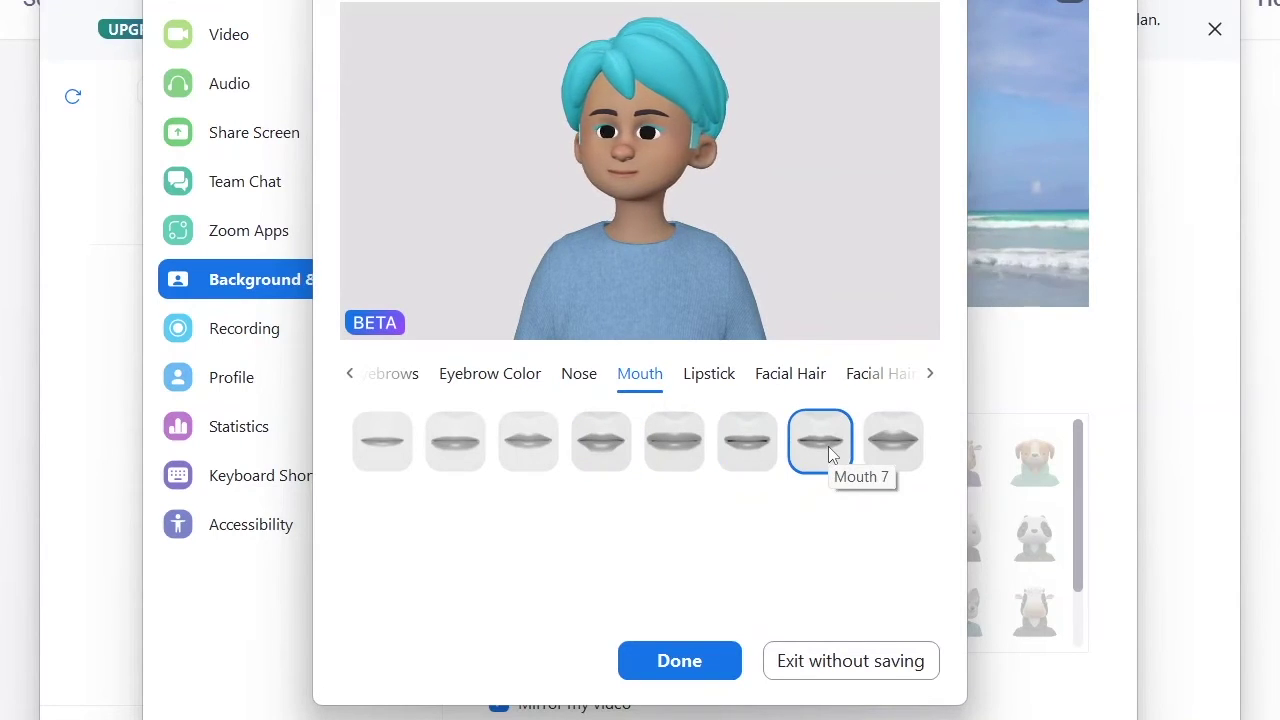
# Try the brown Color 4 as the avatar's facial hair color, and set it to yellow
pyautogui.click(893, 385)
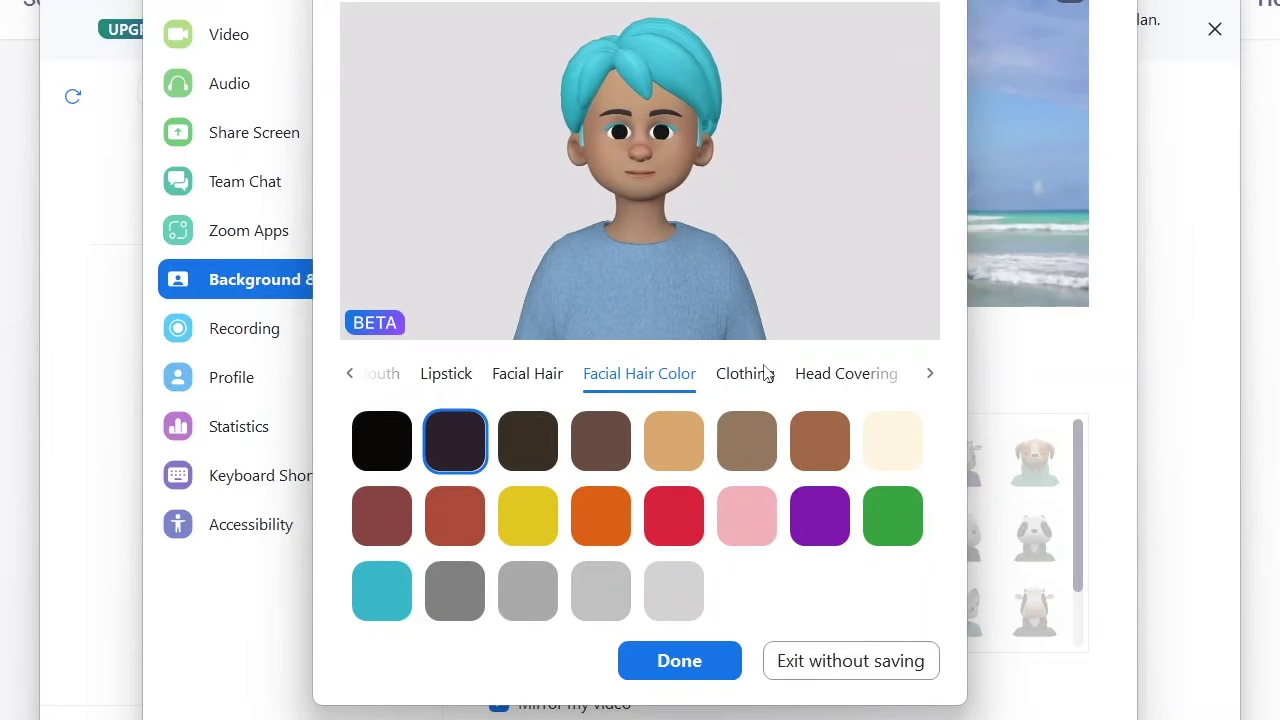
pyautogui.click(608, 441)
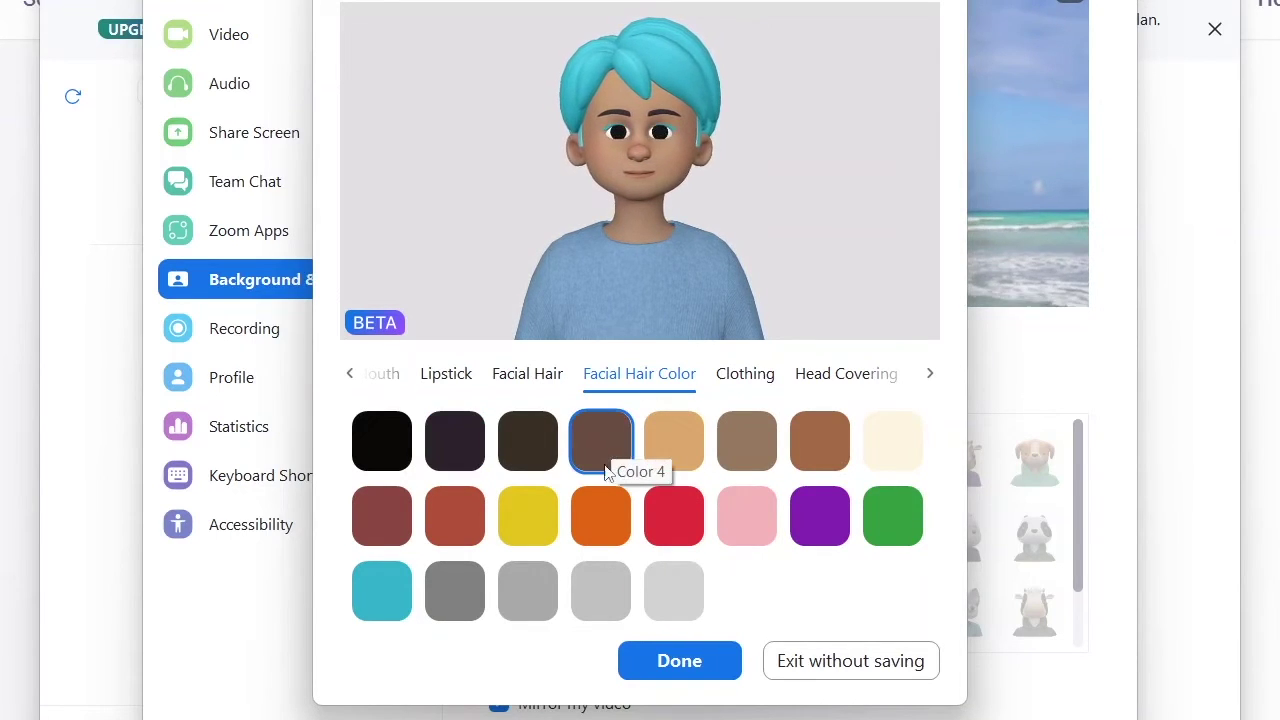
pyautogui.click(530, 515)
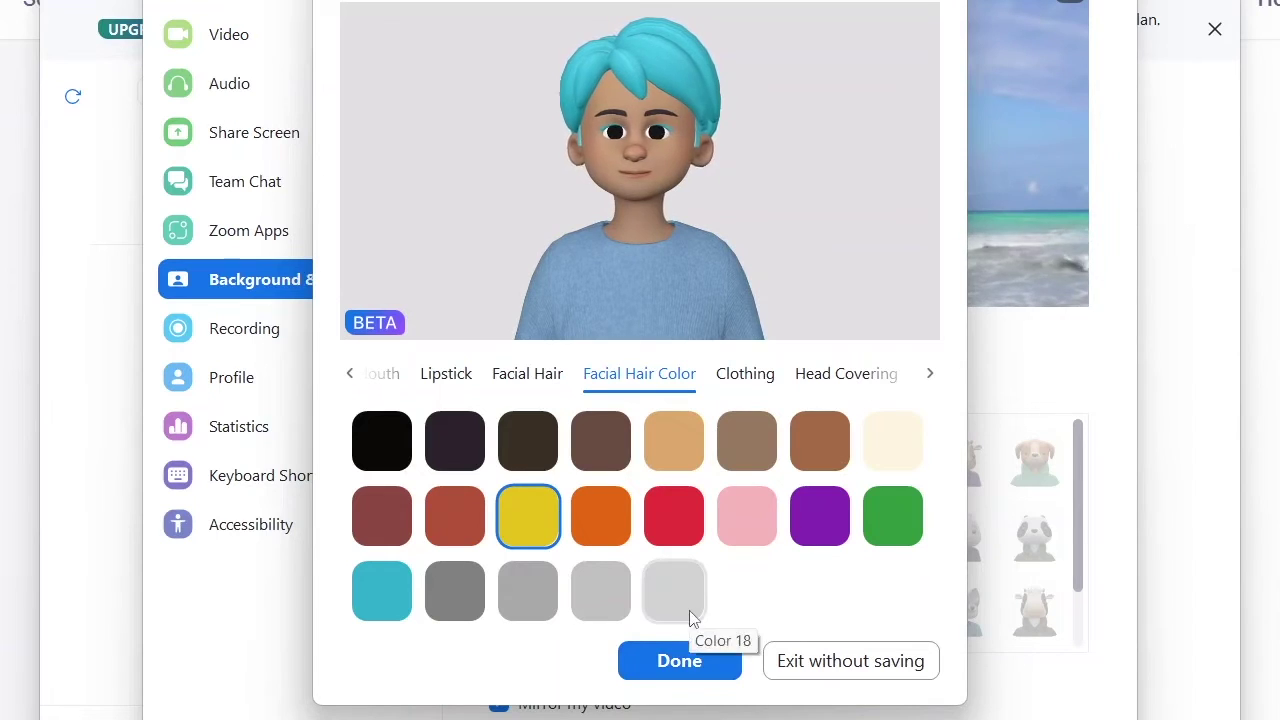
# Try different glasses on the avatar, including the round frames, and choose the black pixelated sunglasses
pyautogui.click(930, 374)
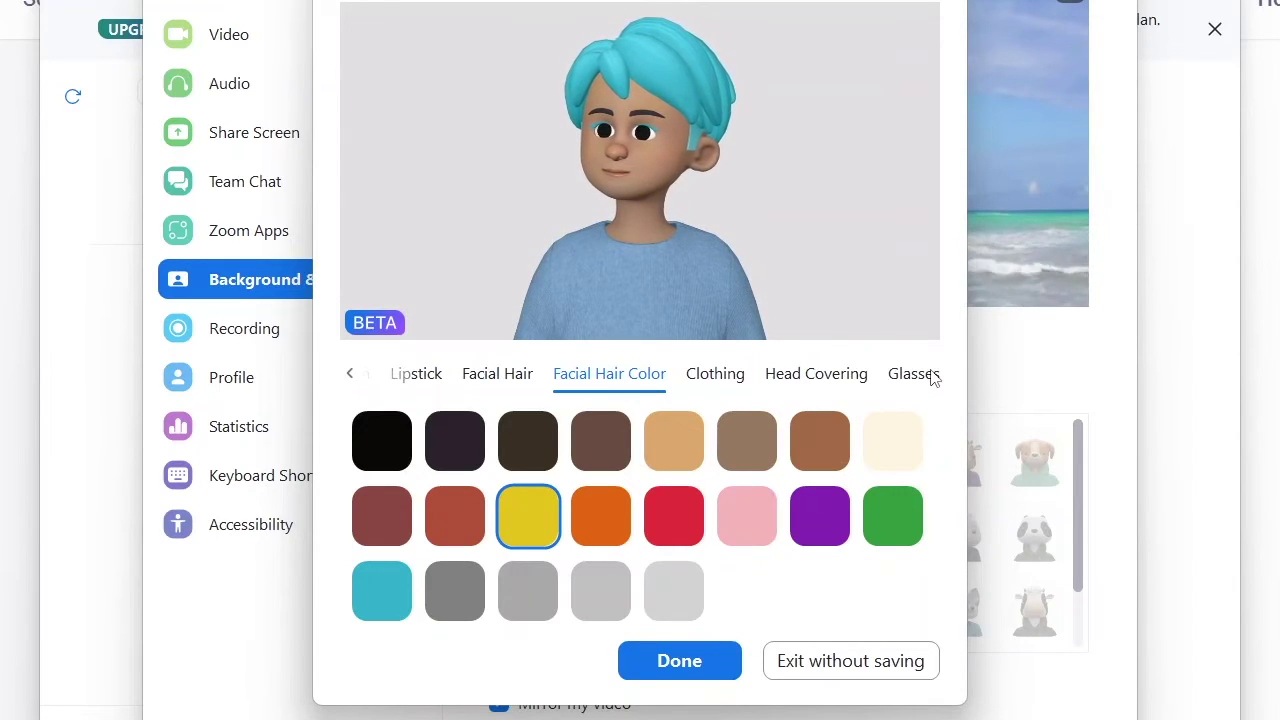
pyautogui.click(928, 377)
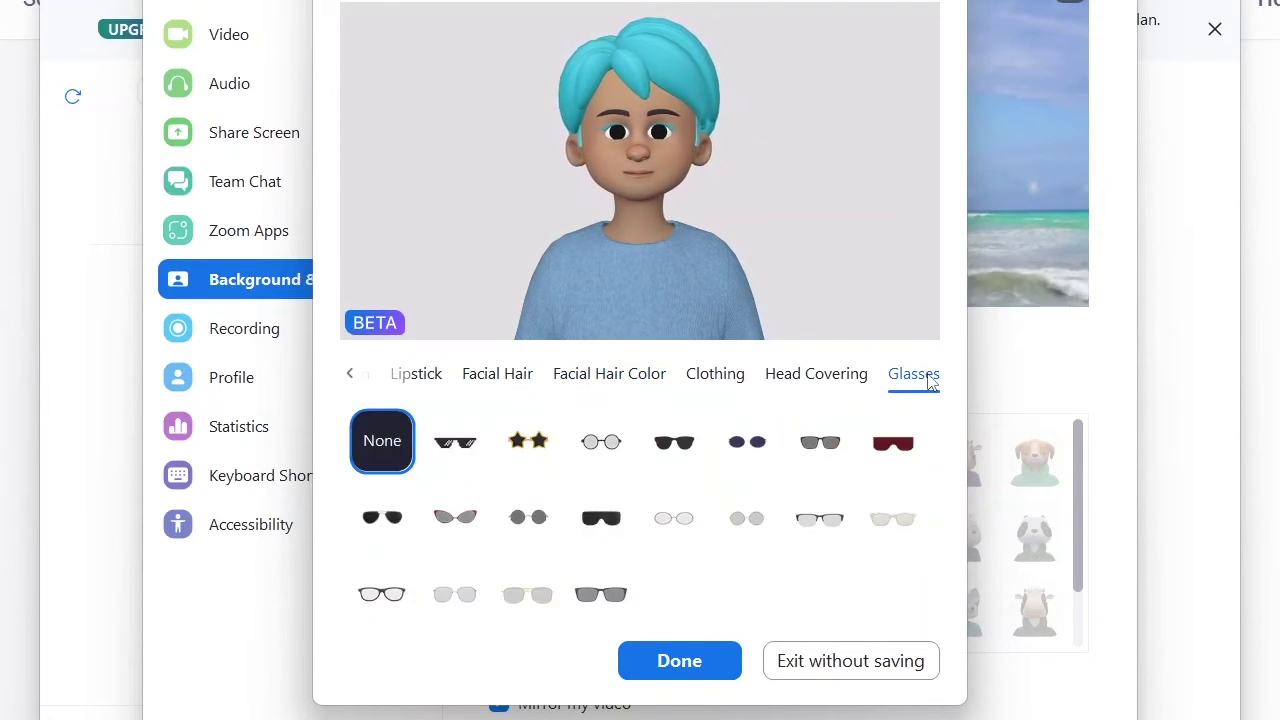
pyautogui.click(684, 442)
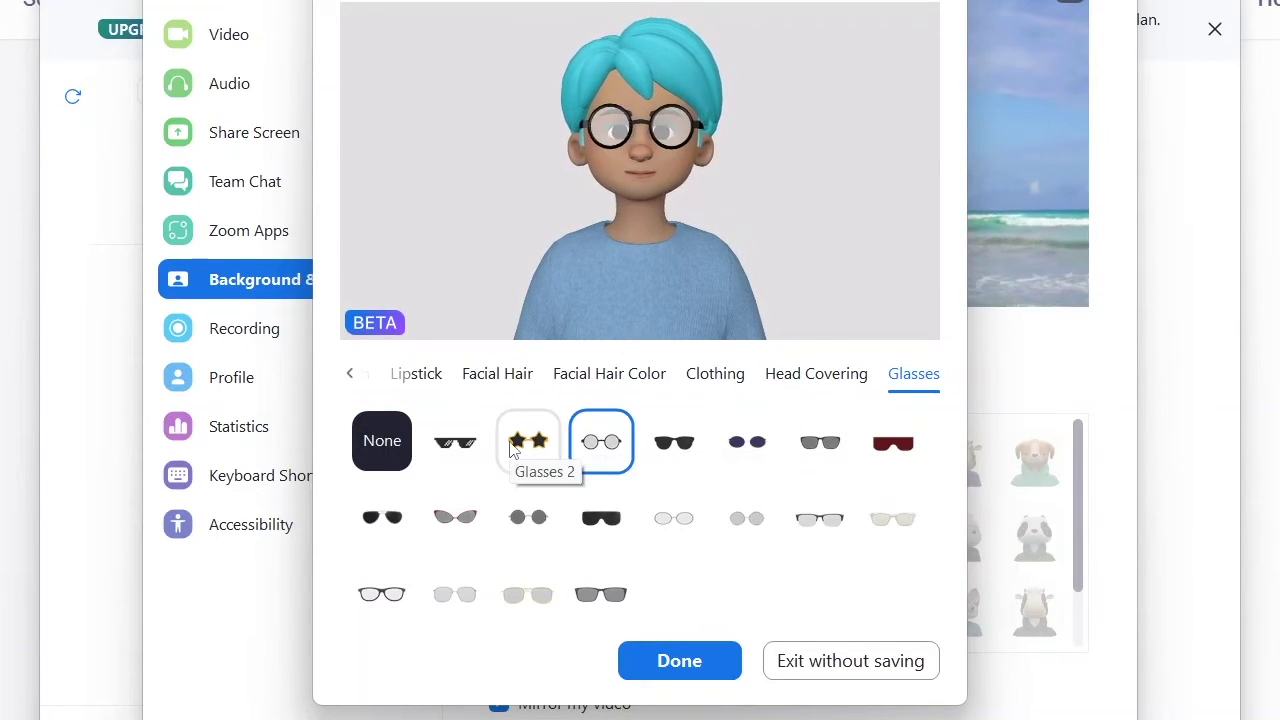
pyautogui.click(513, 449)
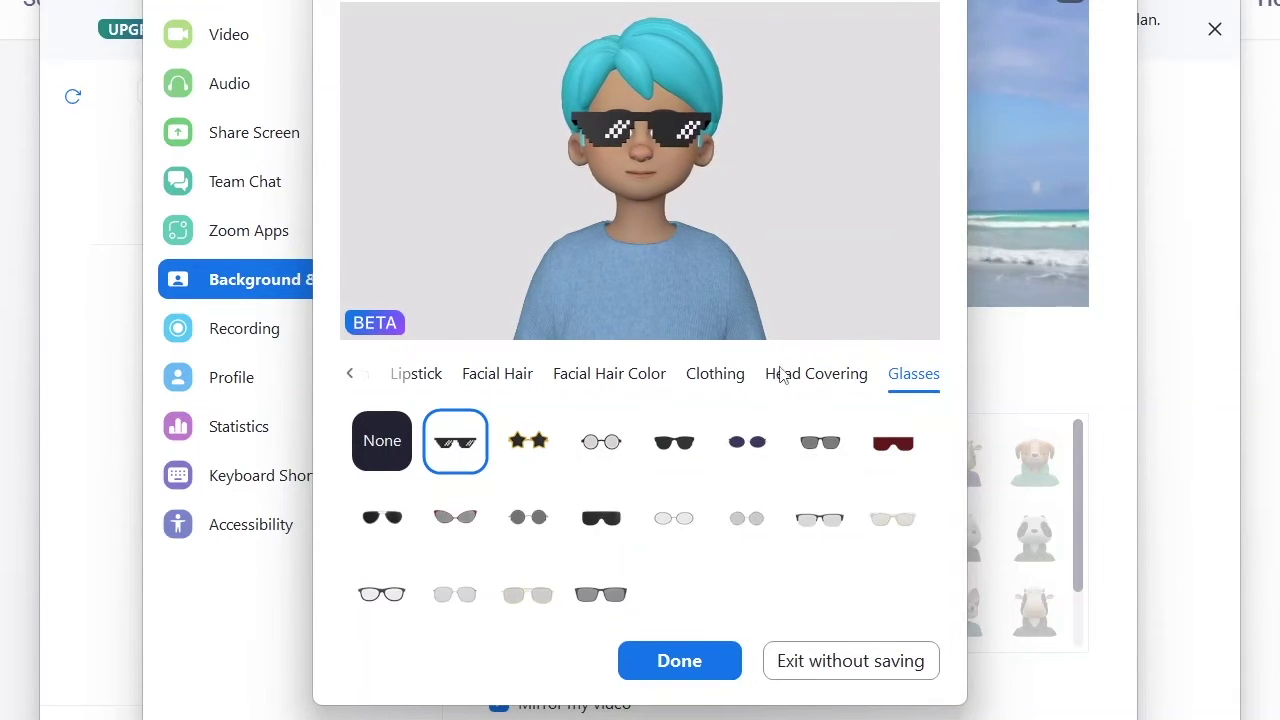
# Try several outfits on the avatar, dress it in Suit 2 with the white turtleneck, and save the customised avatar
pyautogui.click(727, 381)
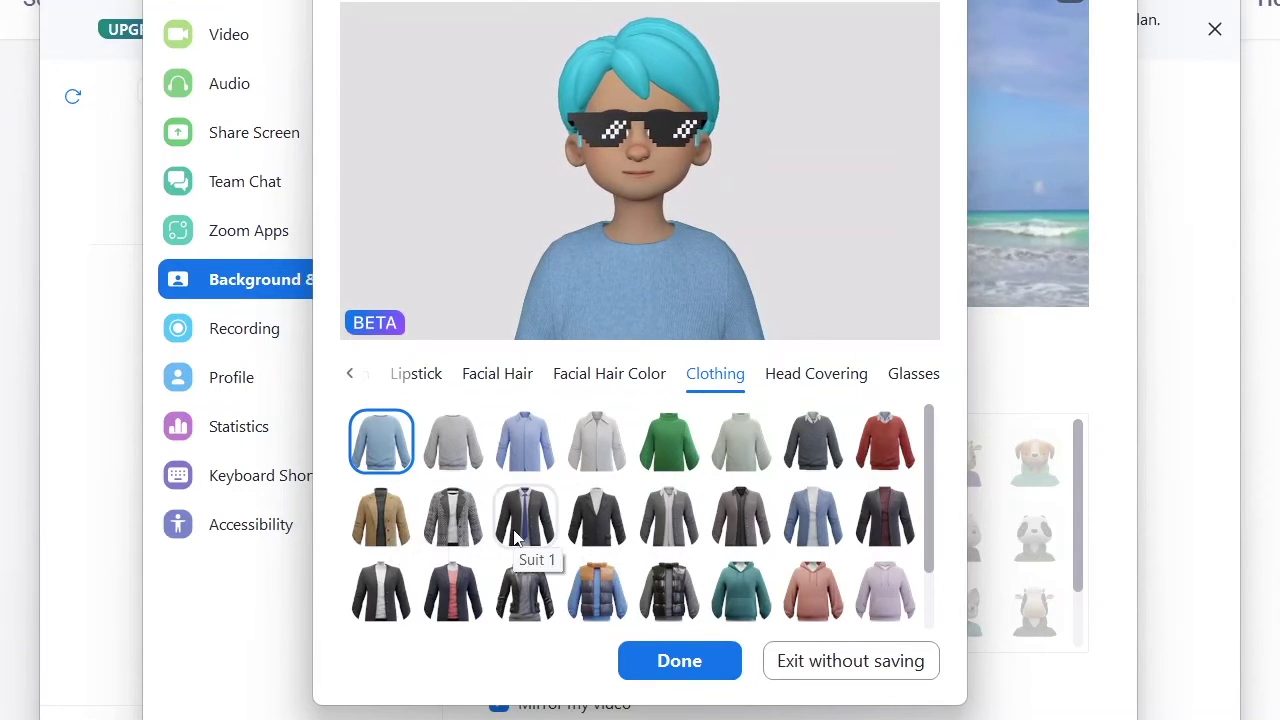
pyautogui.click(455, 514)
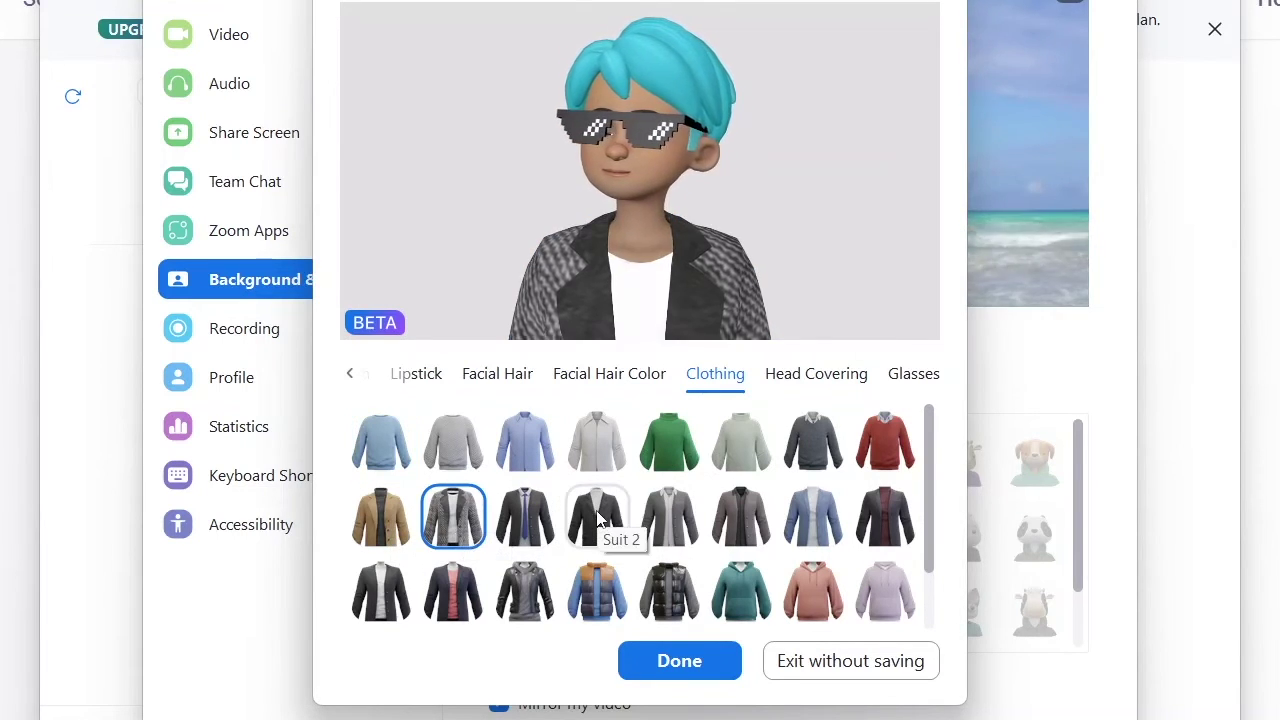
pyautogui.click(741, 512)
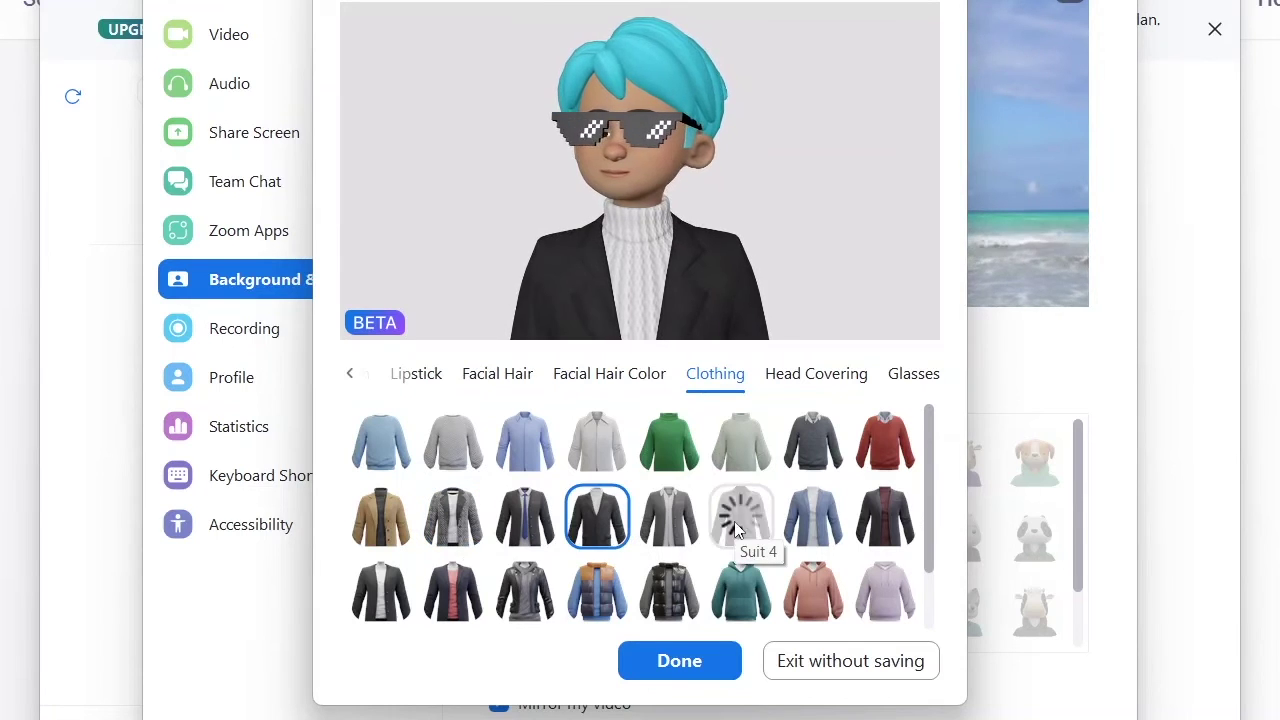
pyautogui.click(862, 527)
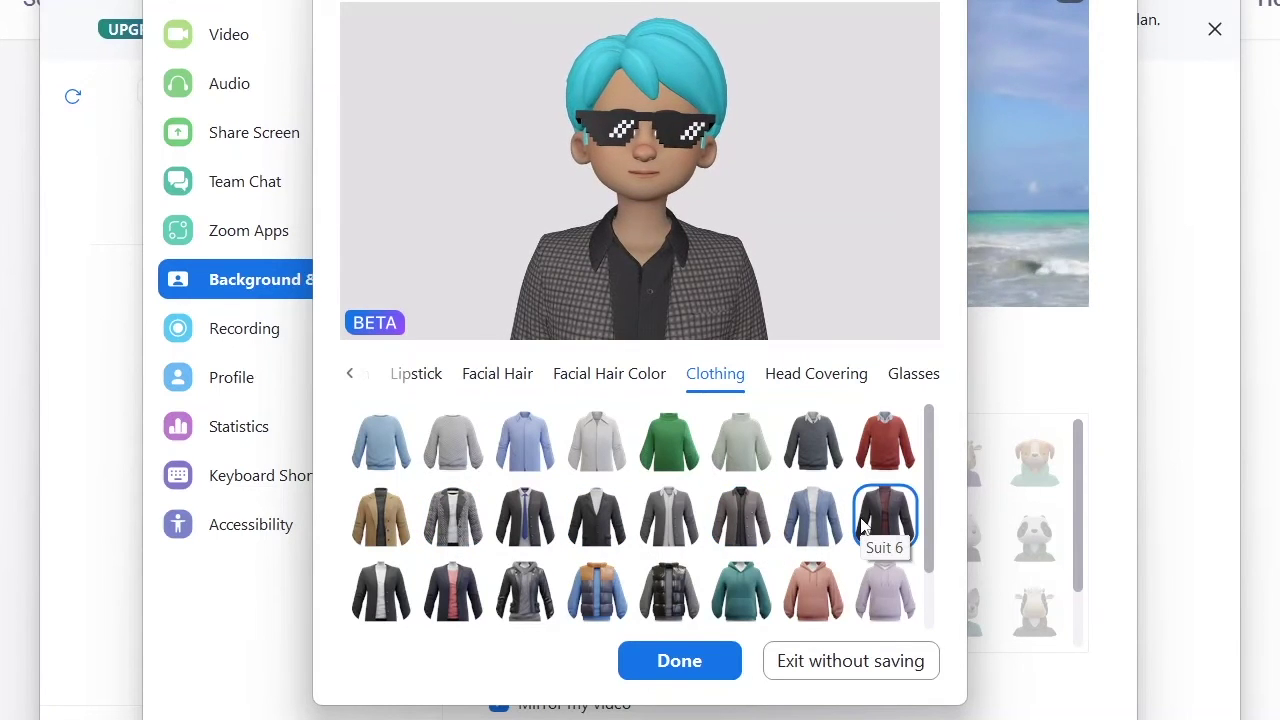
pyautogui.click(680, 446)
pyautogui.click(452, 515)
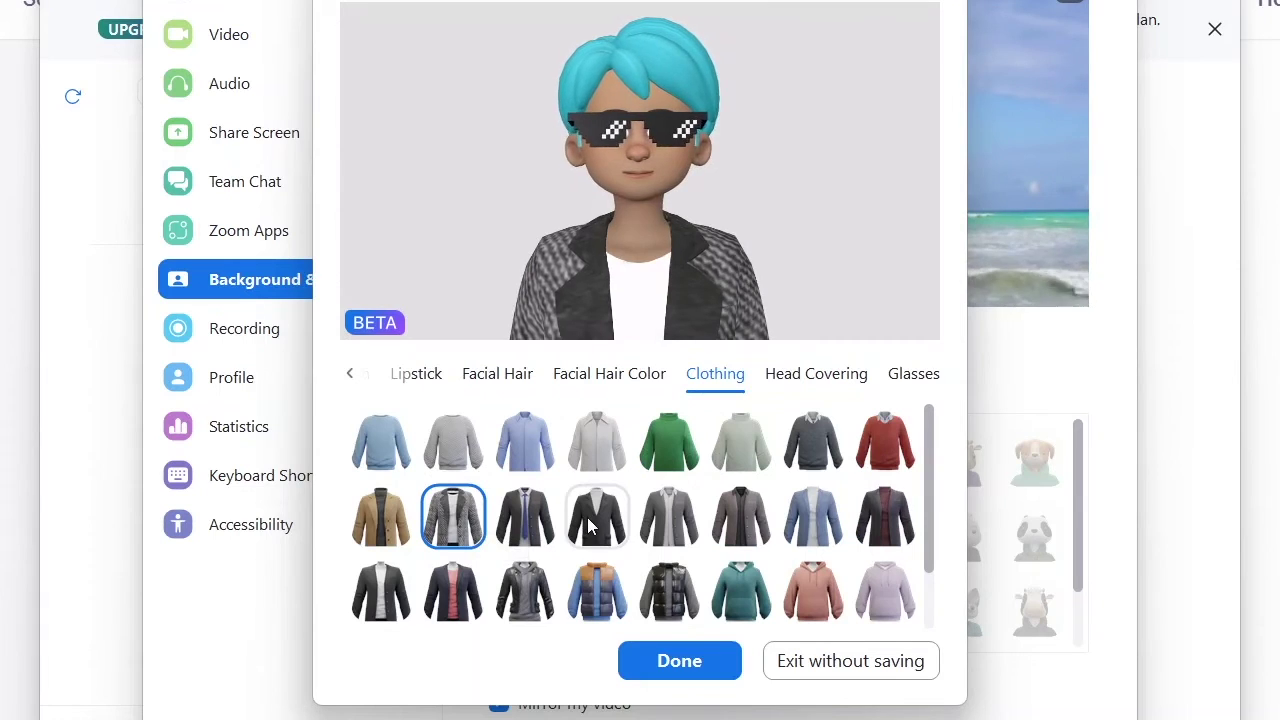
pyautogui.click(592, 524)
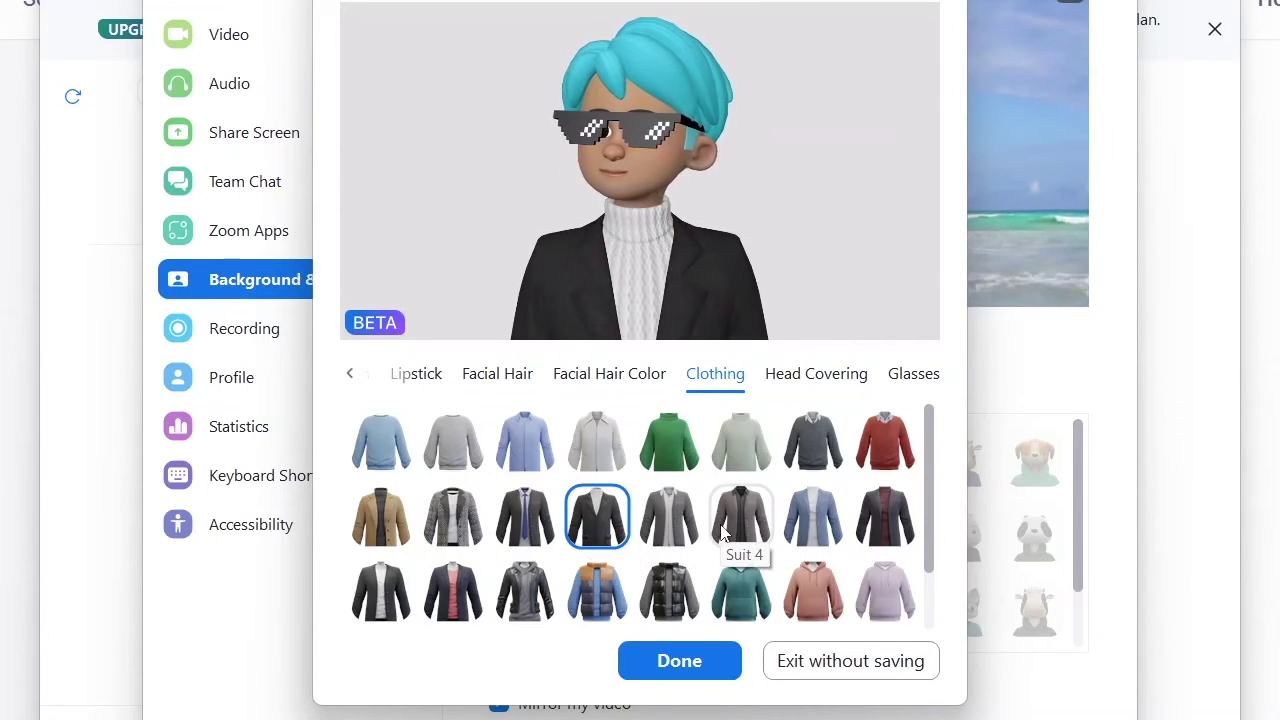
pyautogui.click(655, 668)
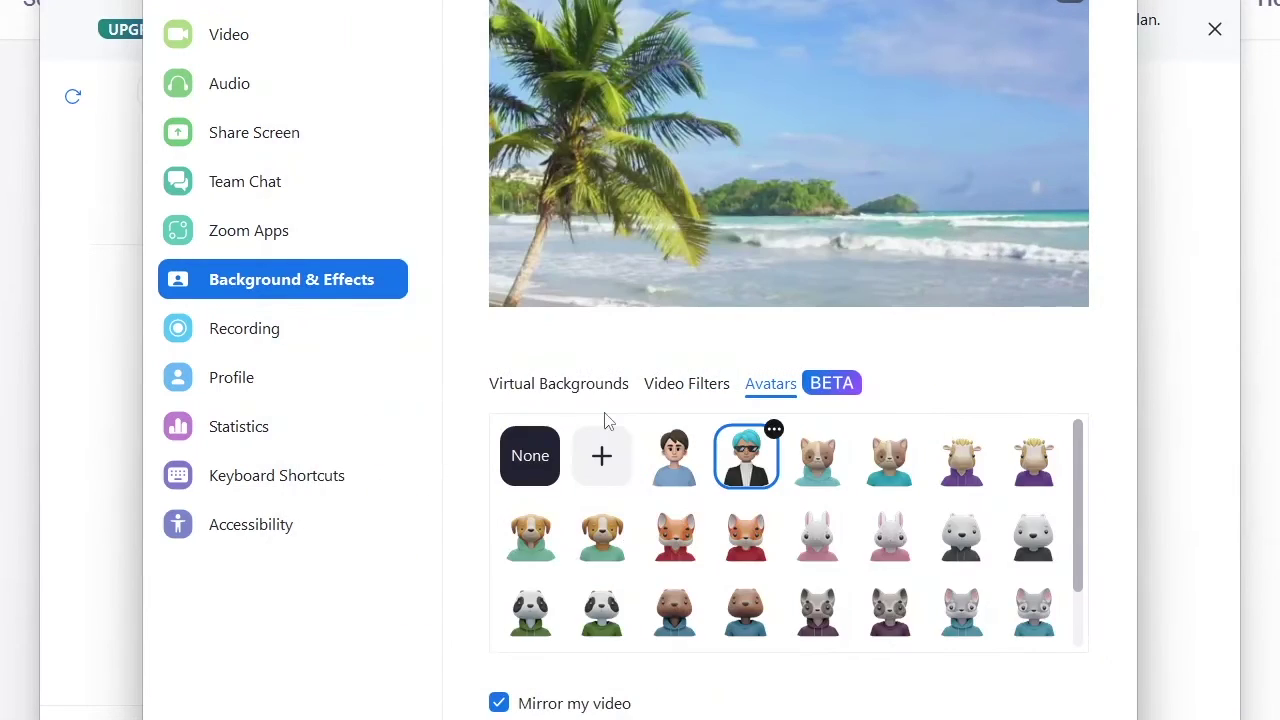